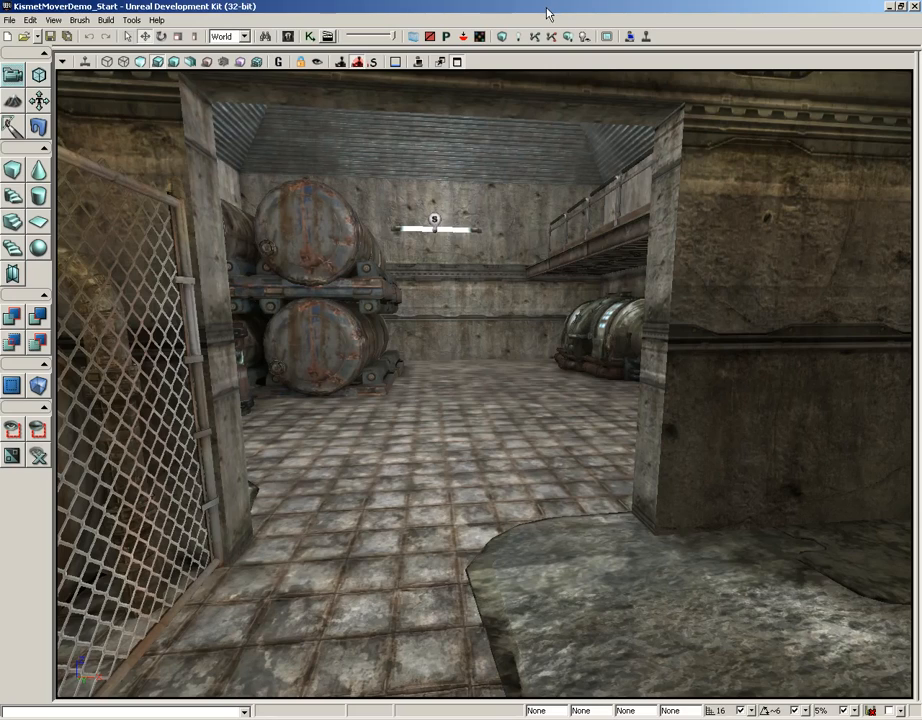
Step: Select the S_LT_Bridge_SM_Bridgepanel01e static mesh in the Content Browser
left_click_drag(498, 344, 469, 68)
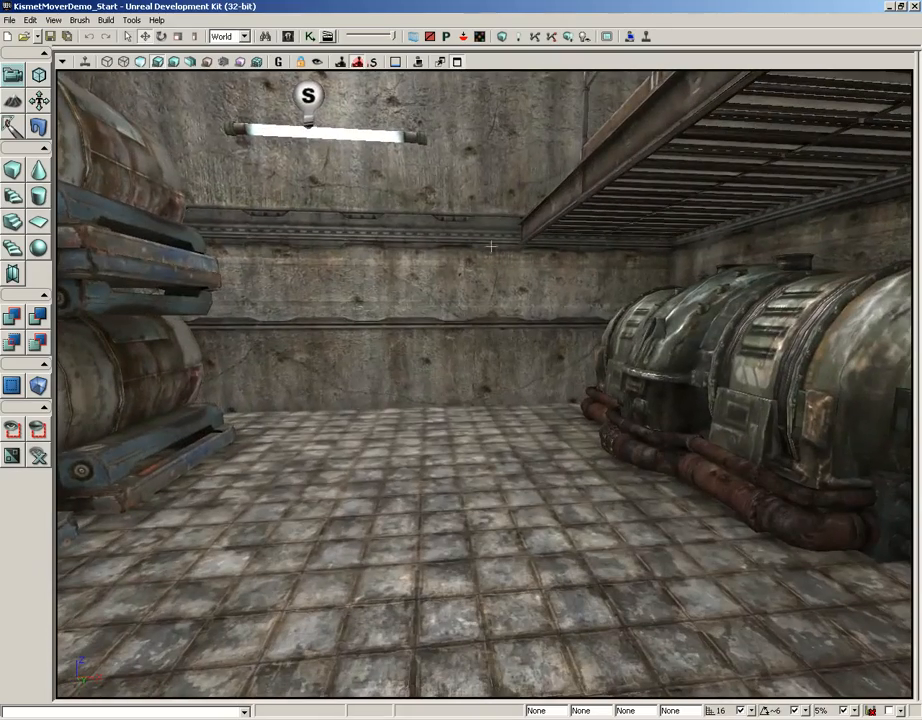
left_click(288, 37)
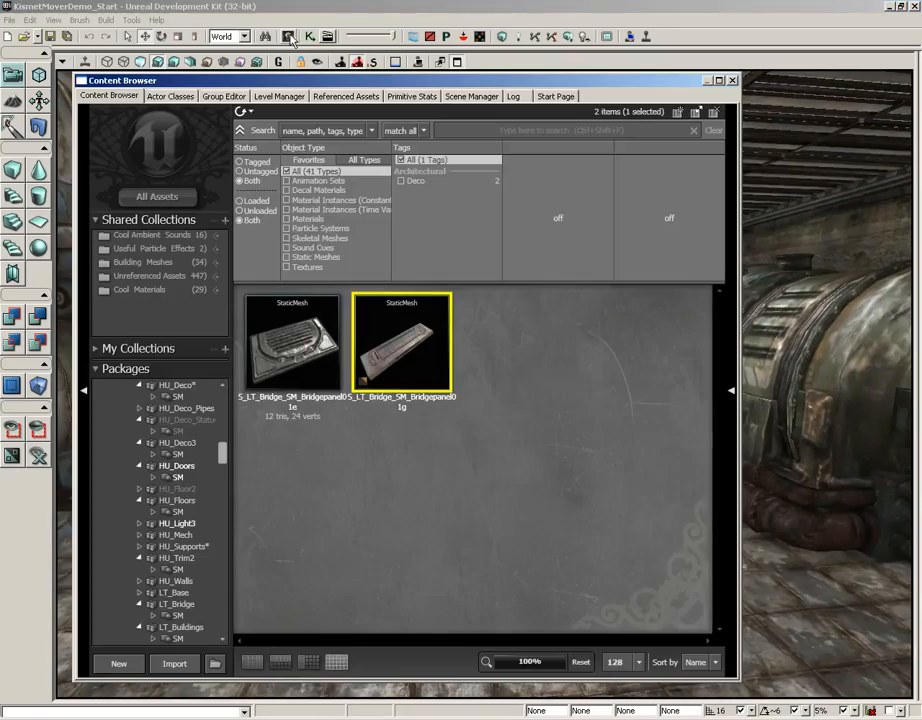
left_click(292, 345)
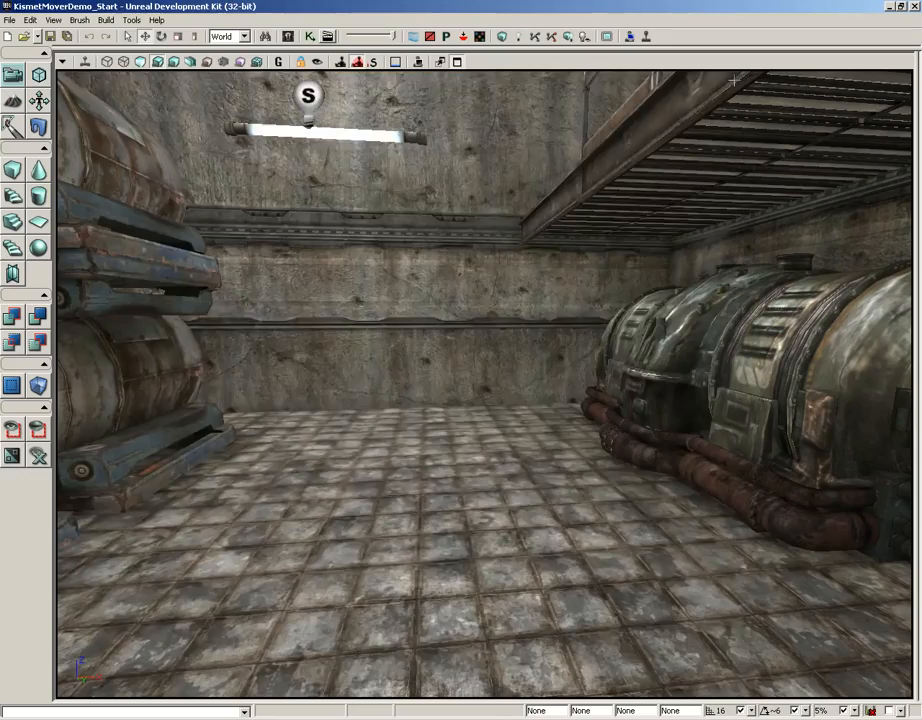
Step: Fly the perspective view to the empty floor by the back wall
mouse_move(564, 376)
right_mouse_down()
mouse_move(564, 366)
mouse_move(564, 384)
right_mouse_up()
left_click_drag(564, 384, 562, 286)
right_click_drag(562, 286, 562, 362)
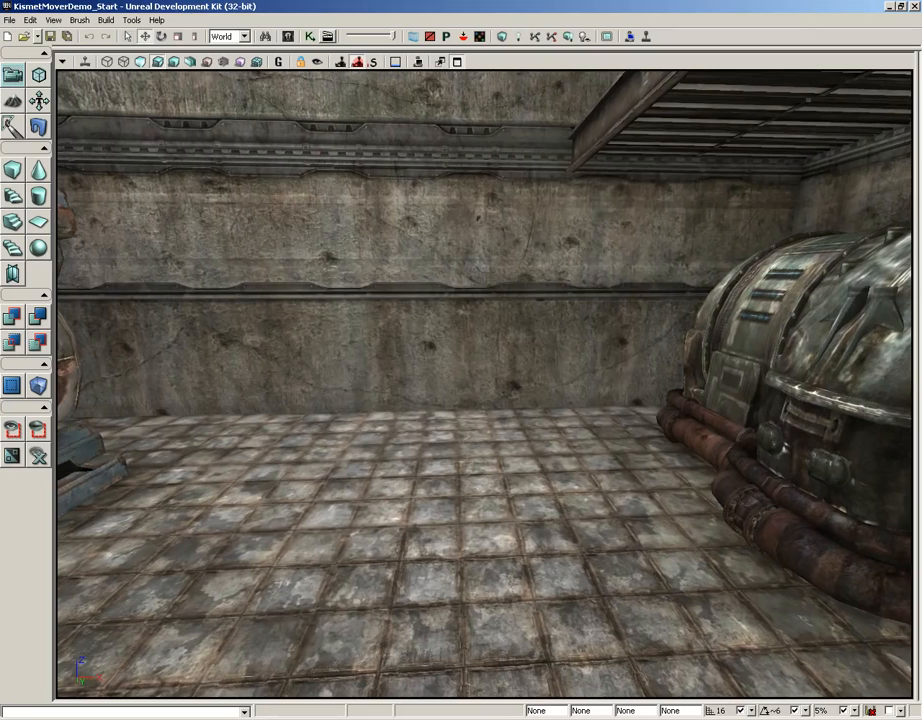
Step: Add the Bridgepanel01e mesh to the back-wall floor as a mover, creating InterpActor_0
right_click(441, 427)
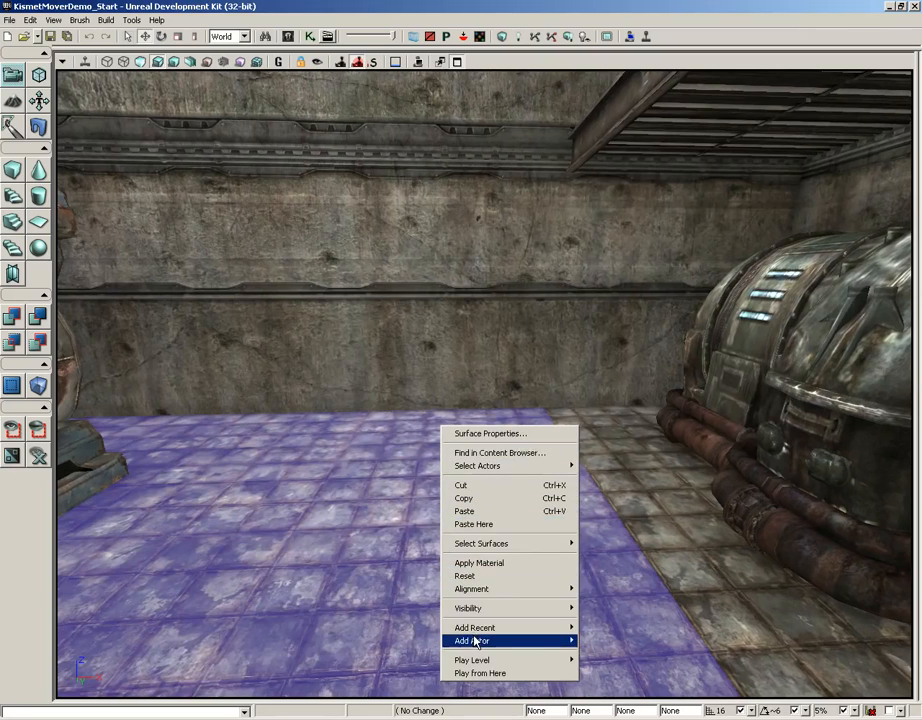
mouse_move(472, 641)
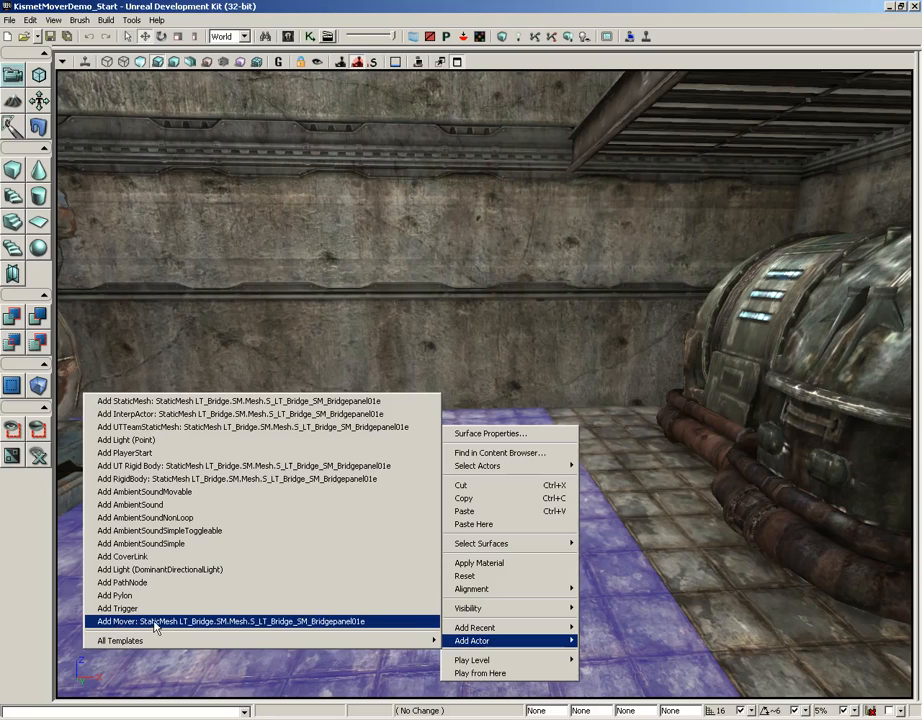
left_click(116, 622)
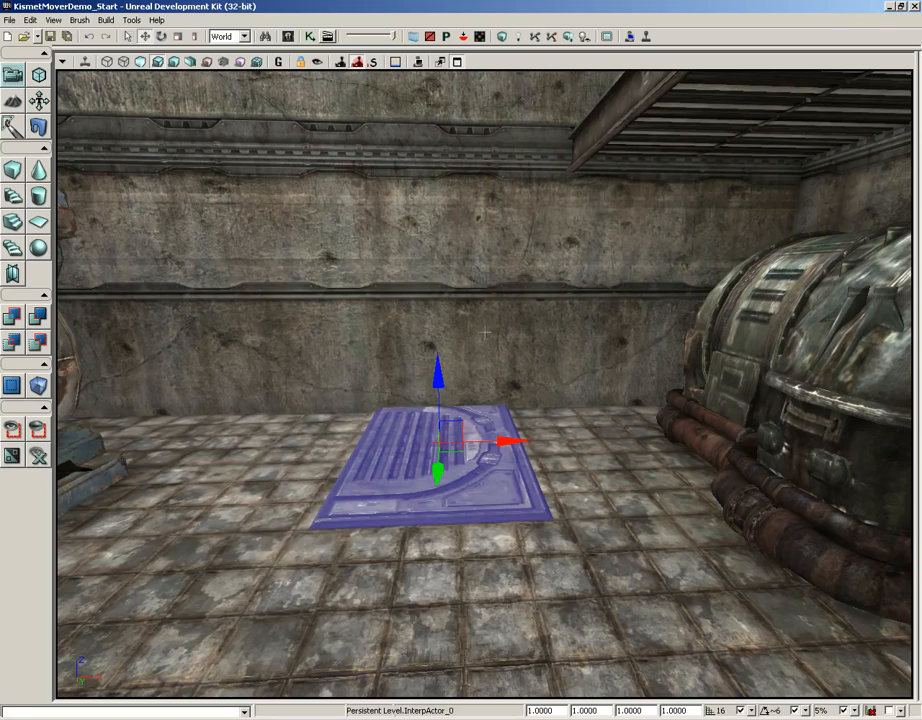
left_click_drag(508, 332, 452, 222)
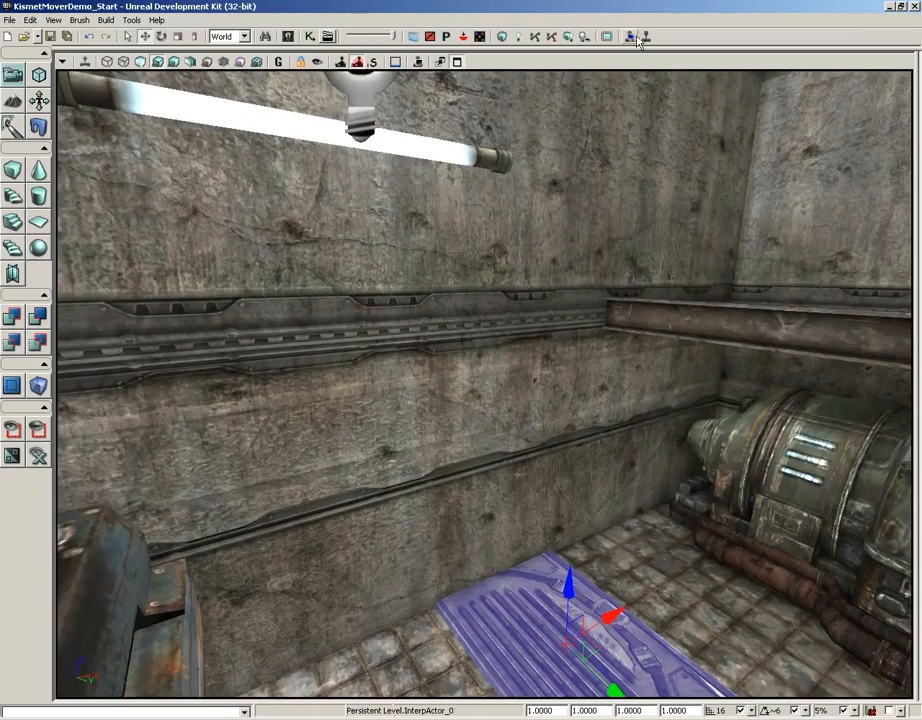
Step: Switch to the four-view layout and slide the mover along X in the top view
left_click(456, 62)
right_click_drag(310, 216, 374, 177)
scroll(374, 177, "down", 5)
right_click_drag(312, 203, 490, 242)
scroll(492, 242, "up", 3)
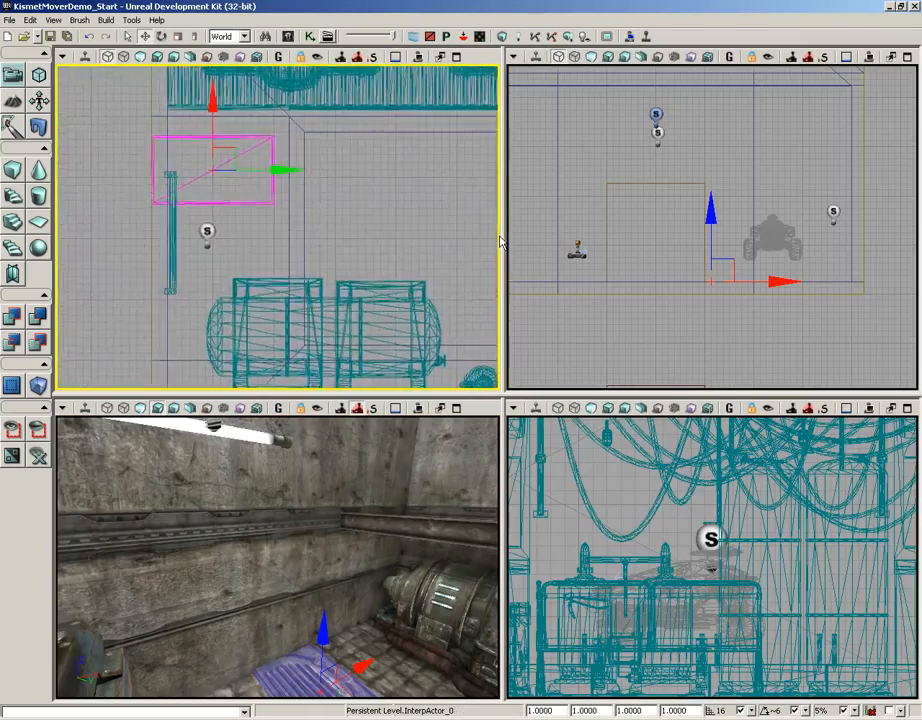
right_click_drag(385, 167, 407, 248)
scroll(409, 288, "up", 3)
mouse_move(216, 184)
left_mouse_down()
mouse_move(212, 148)
mouse_move(213, 160)
left_mouse_up()
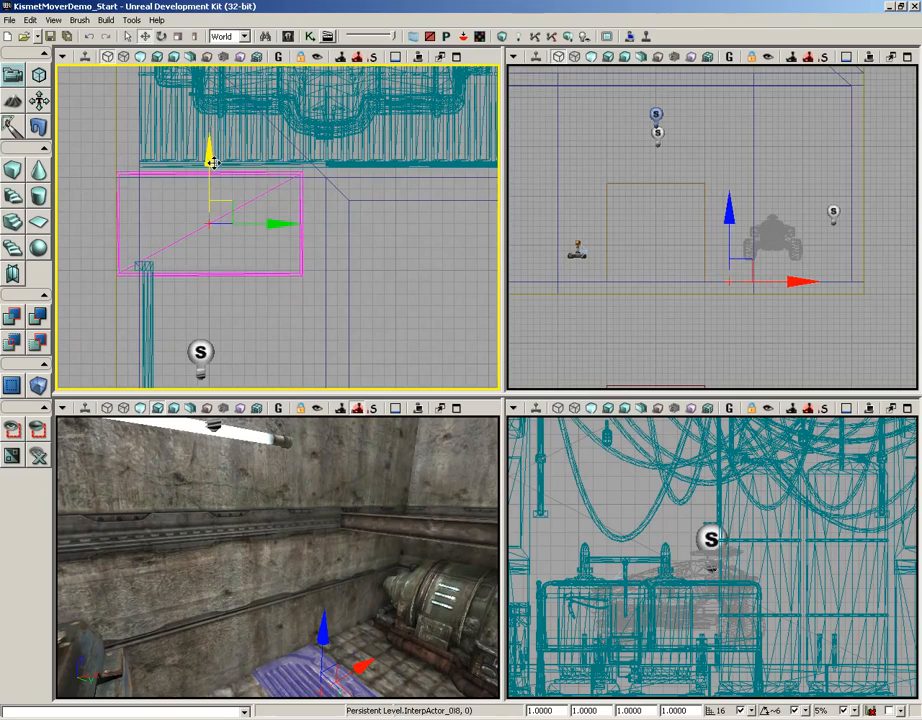
right_click_drag(377, 196, 392, 230)
right_click_drag(407, 451, 458, 418)
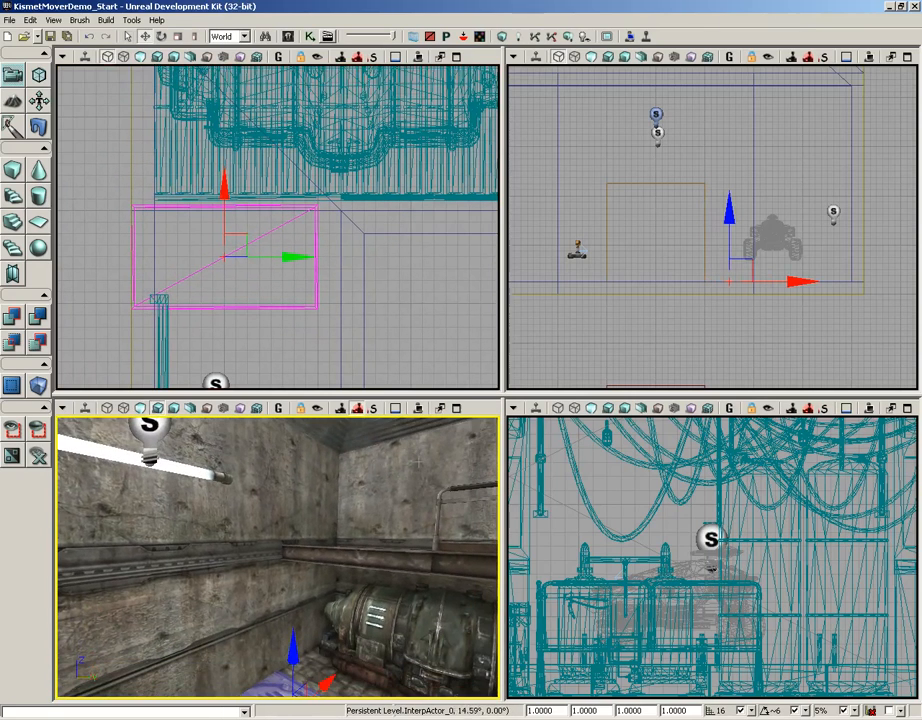
Step: Set grid snapping to 4 and nudge the mover slightly
left_click(751, 711)
left_click(754, 610)
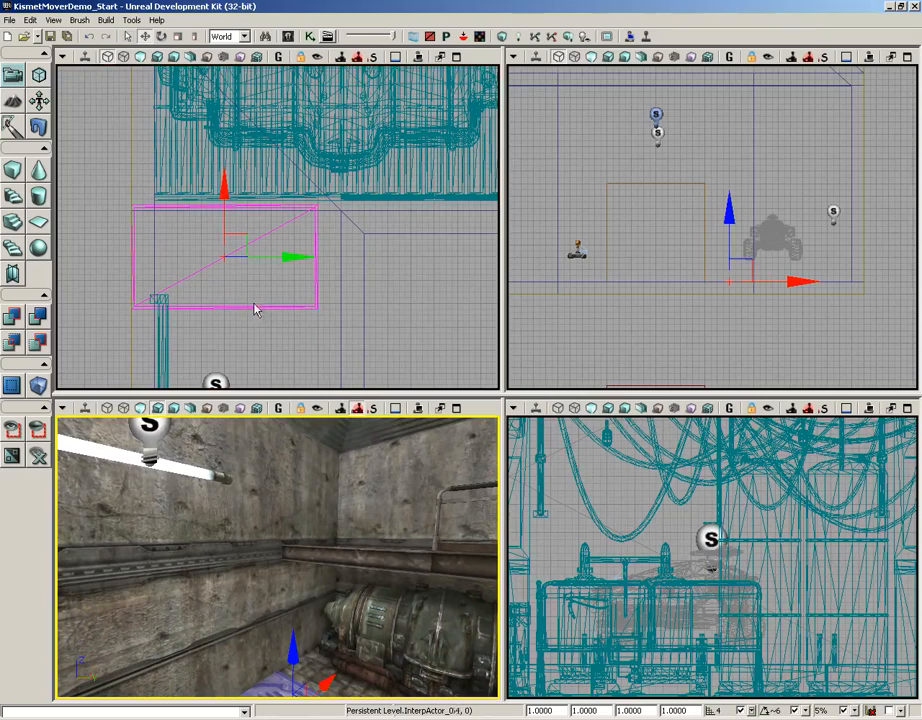
left_click_drag(225, 190, 225, 185)
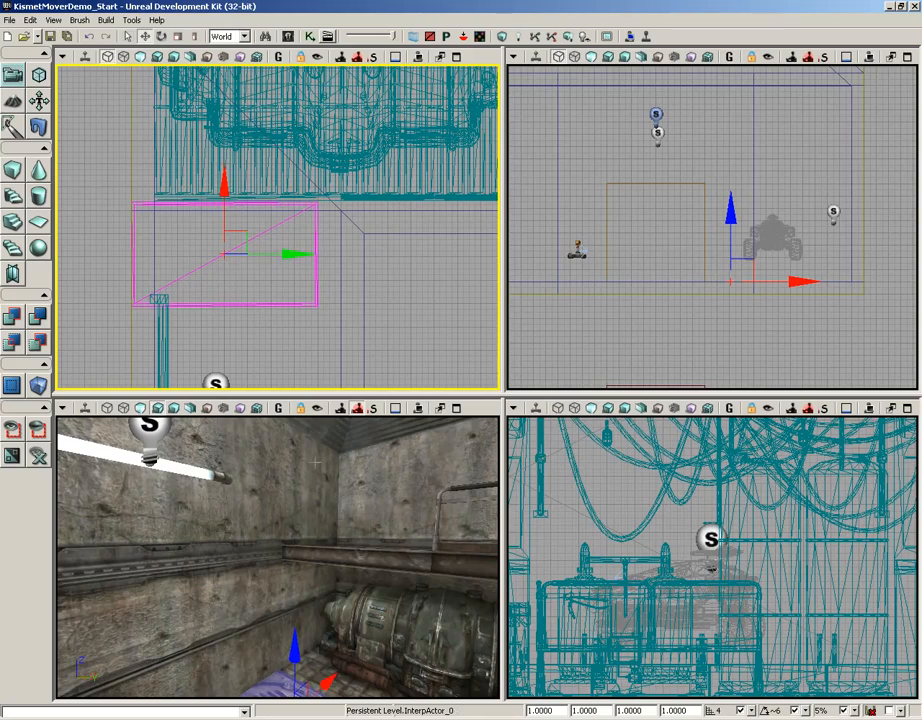
Step: Slide the mover along X until it rests between the two barrel stacks
right_click_drag(301, 541, 300, 635)
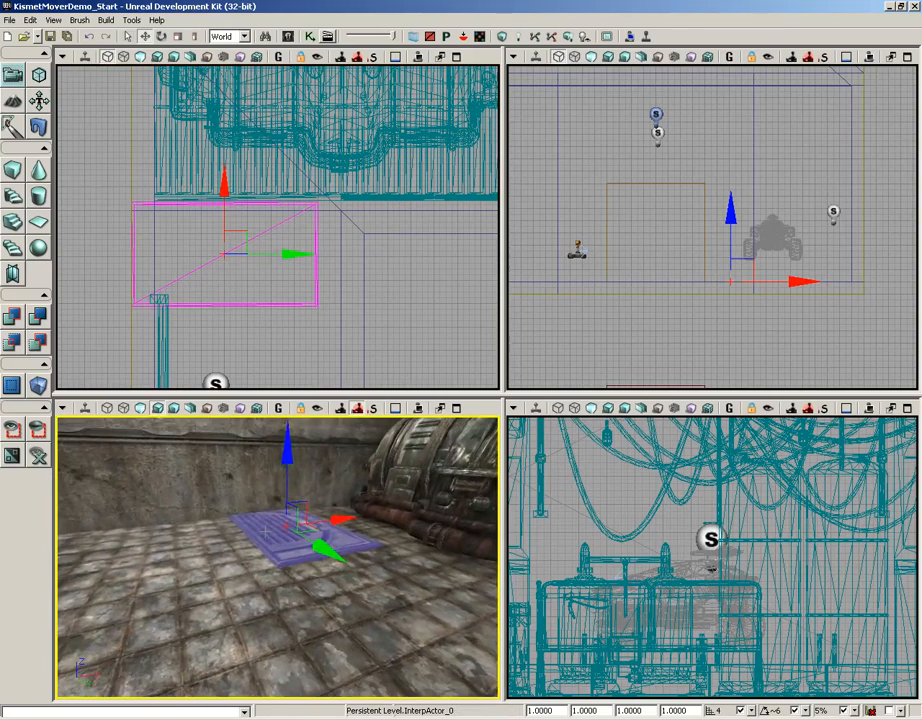
left_click_drag(300, 600, 239, 415)
right_click_drag(239, 415, 498, 415)
left_click_drag(498, 540, 438, 415)
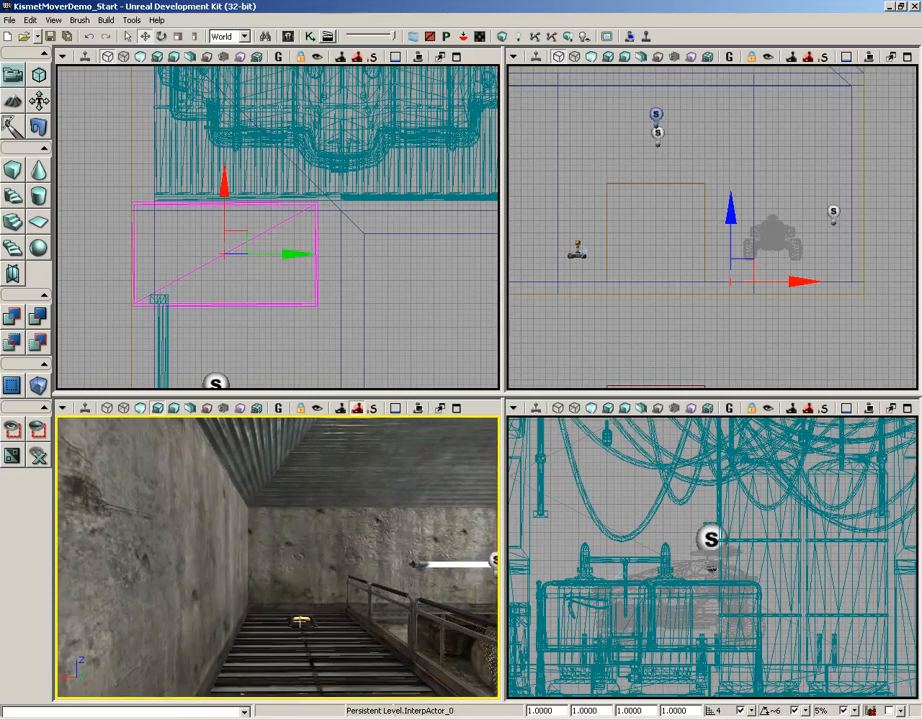
right_click_drag(277, 557, 100, 600)
middle_click_drag(222, 606, 222, 612)
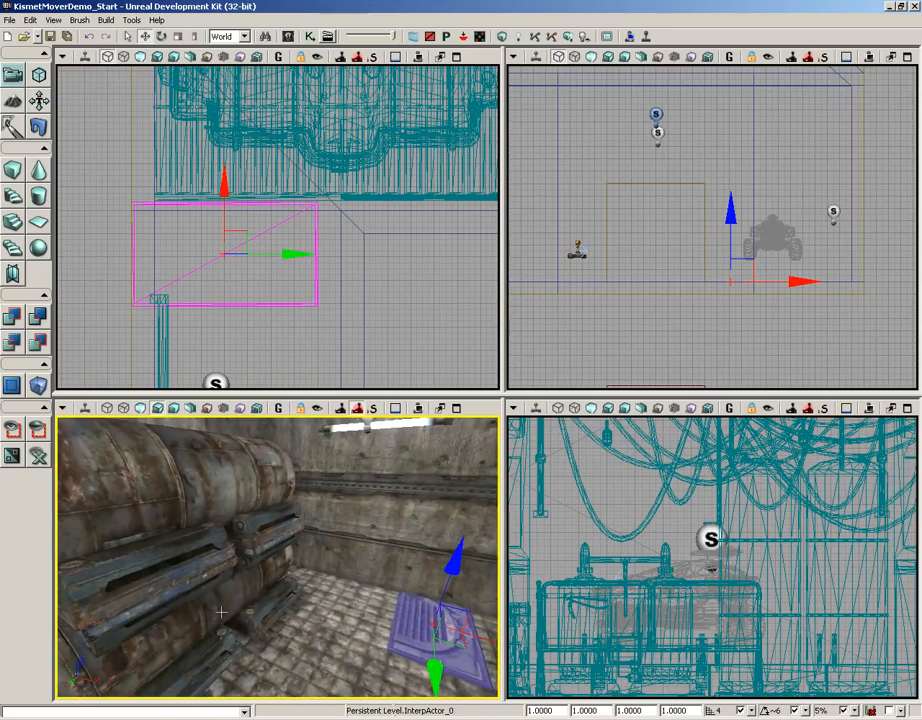
right_click_drag(229, 599, 315, 599)
left_click_drag(385, 573, 416, 573)
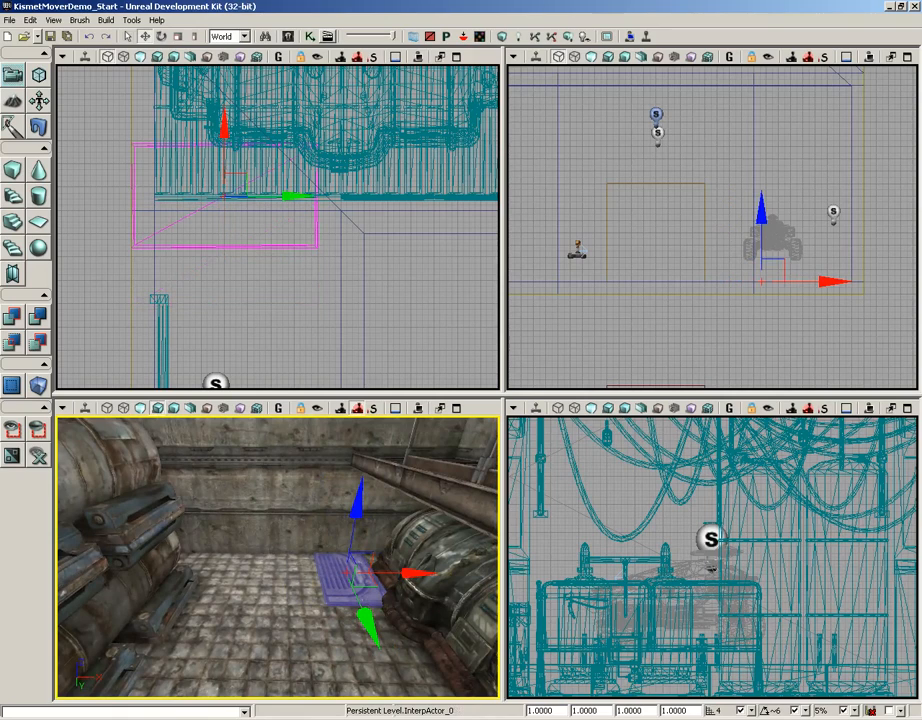
left_click_drag(416, 573, 386, 572)
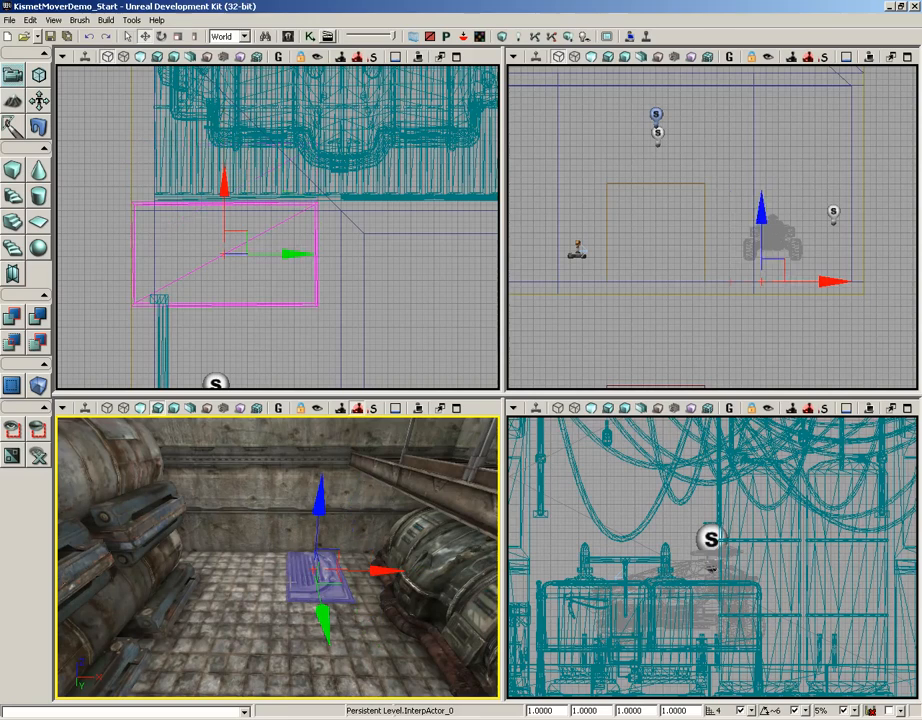
Step: Open the InterpActor_0 subsequence in Kismet and select its Matinee node
left_click(311, 37)
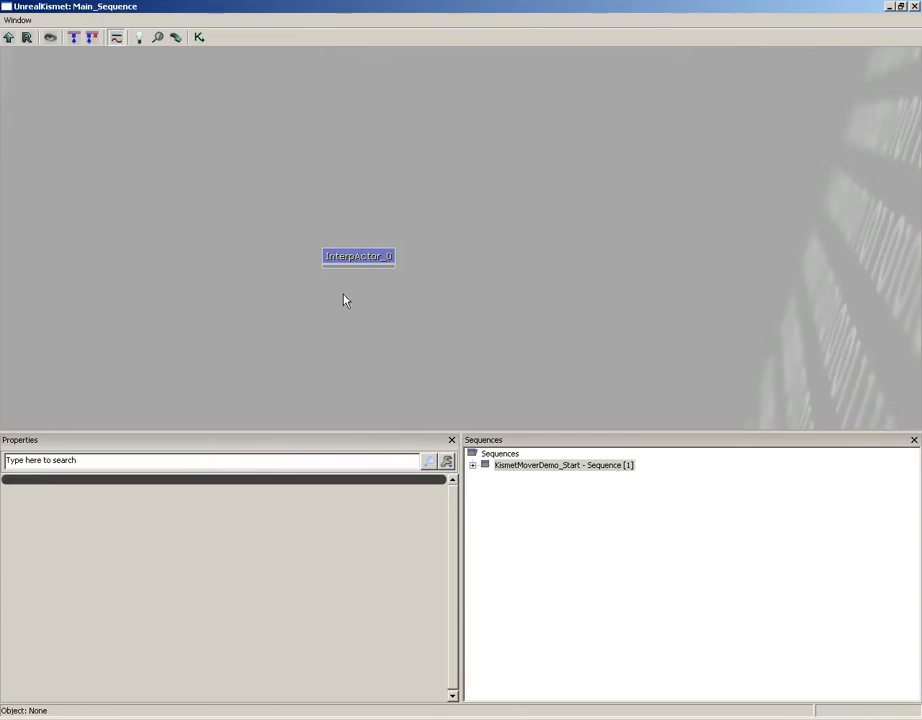
left_click(334, 256)
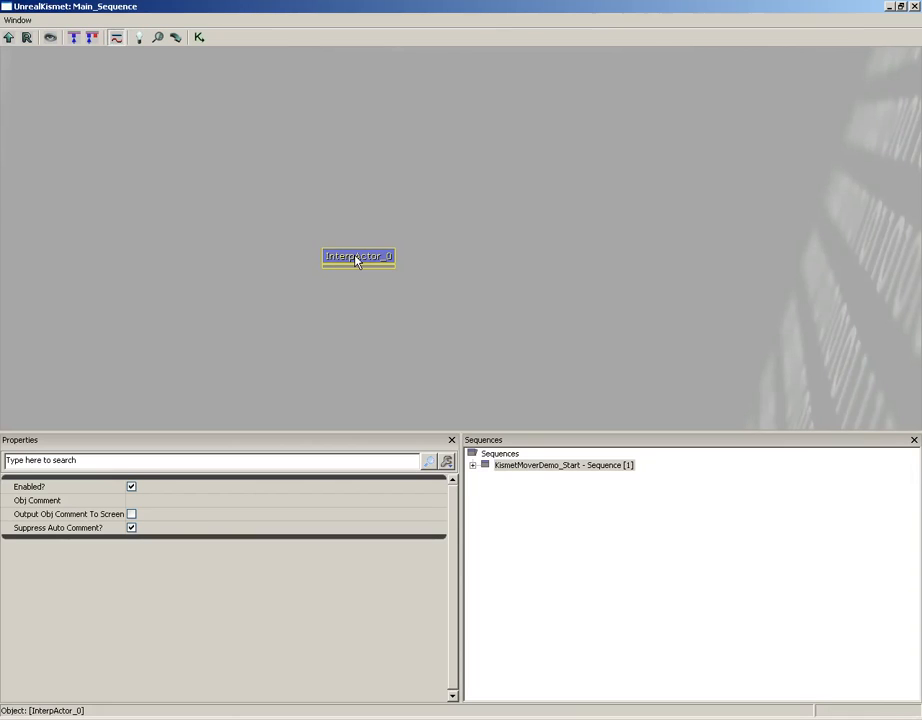
double_click(356, 259)
left_click_drag(230, 300, 497, 405)
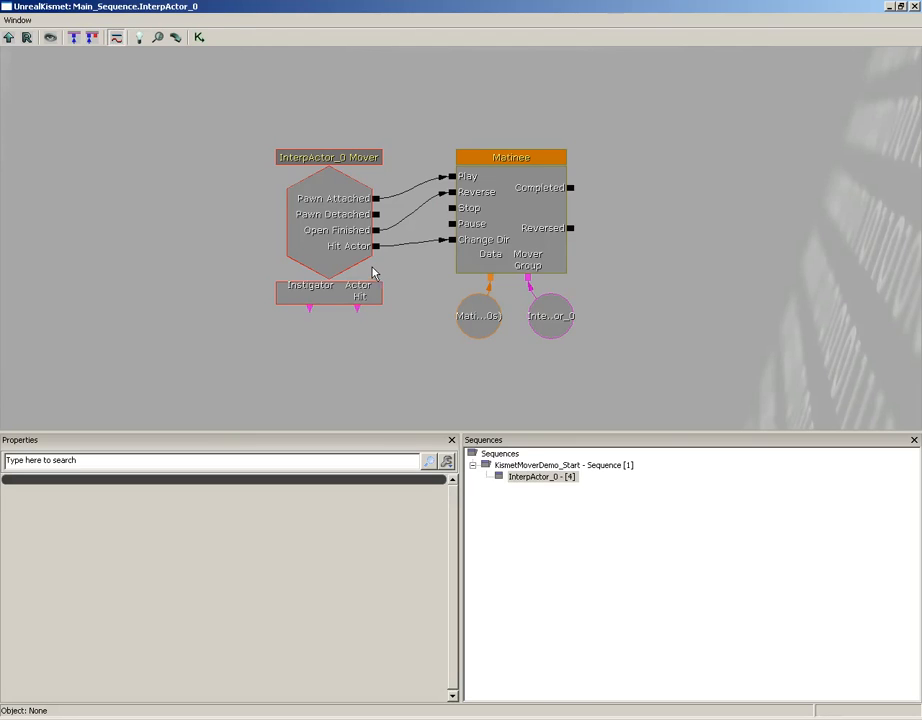
left_click(480, 229)
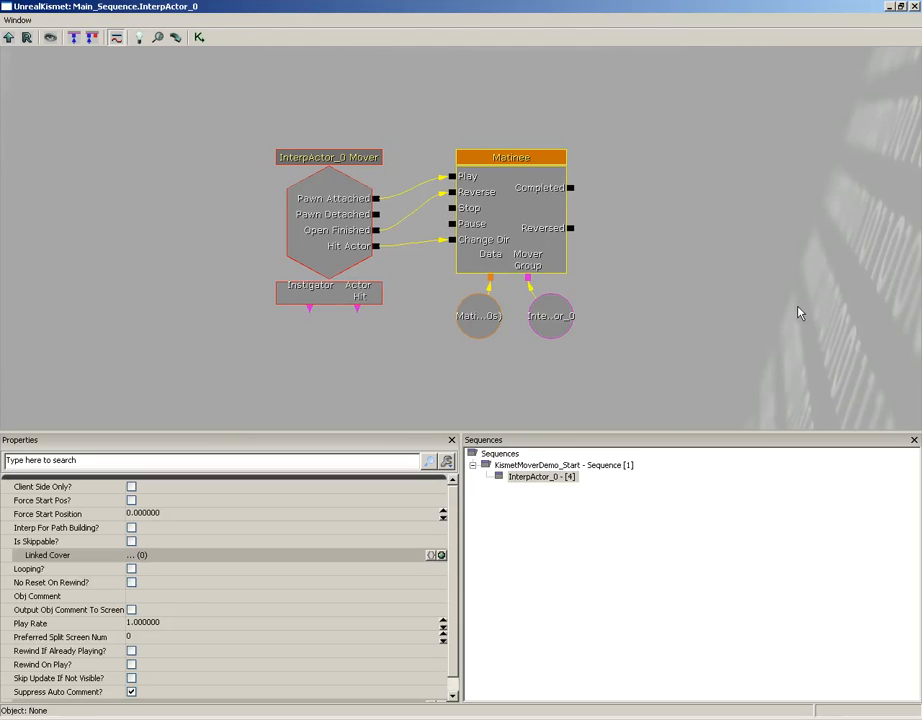
Step: Open Matinee and add a Movement track key at 0 seconds
double_click(513, 207)
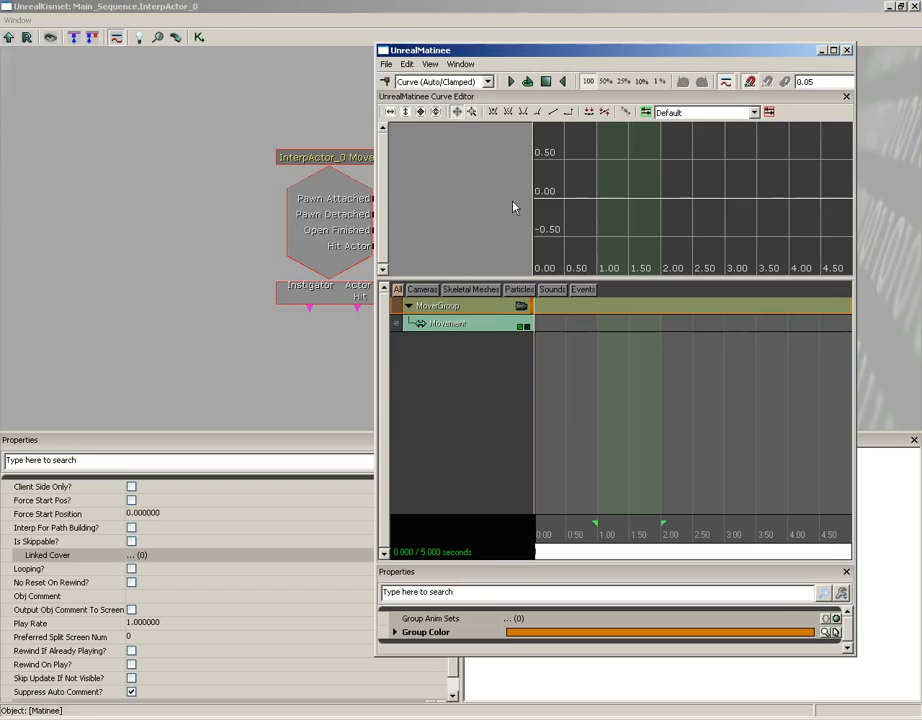
left_click(913, 6)
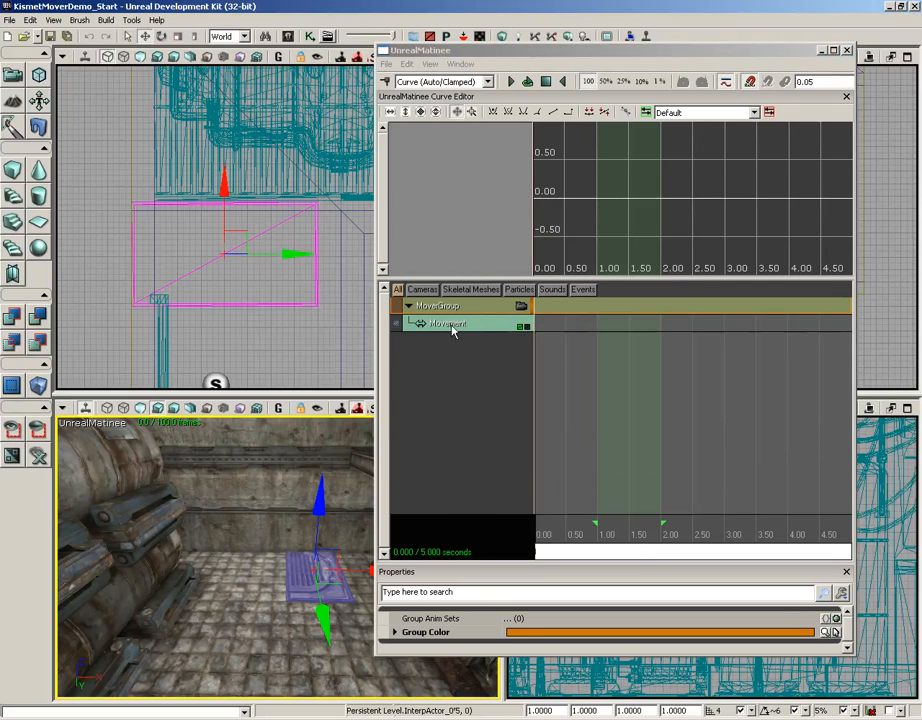
left_click(487, 331)
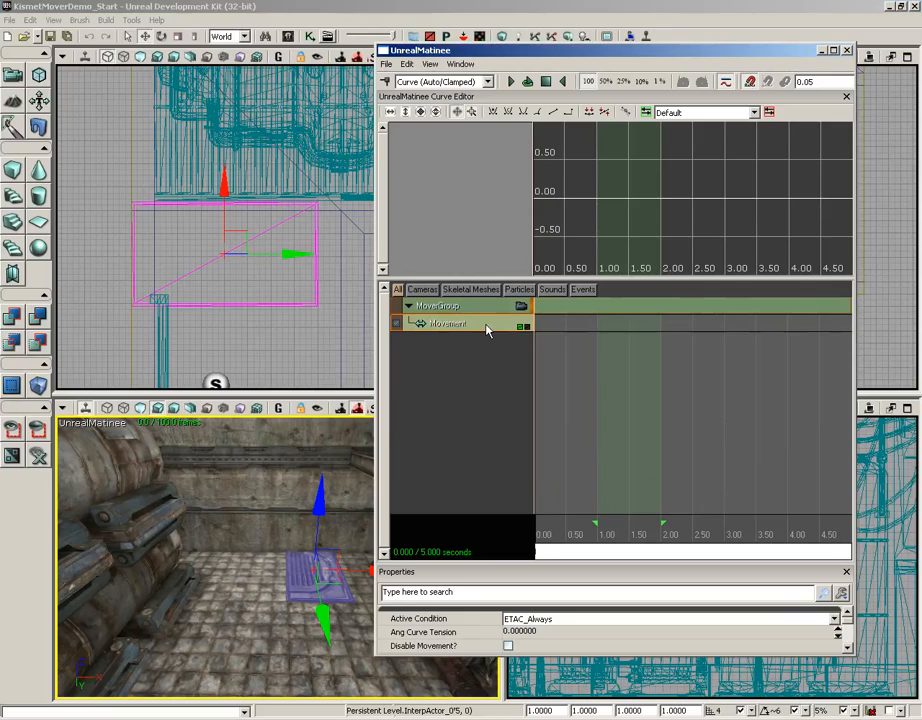
left_click_drag(622, 383, 647, 387)
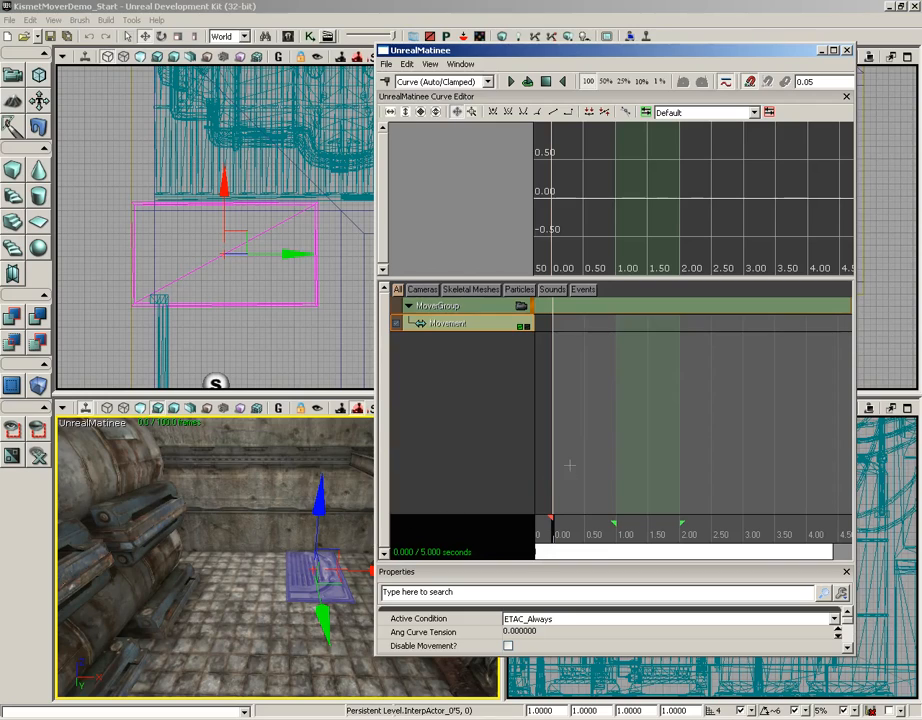
key("Return")
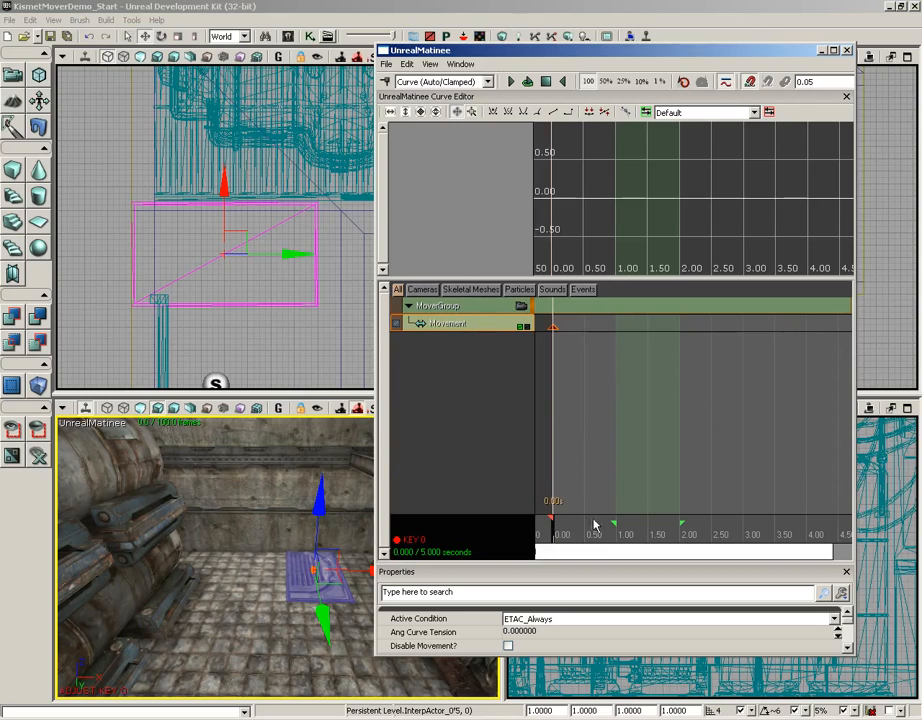
Step: Add a Movement key at 2 seconds with the floor panel raised up on Z
left_click(620, 536)
left_click_drag(620, 537, 682, 538)
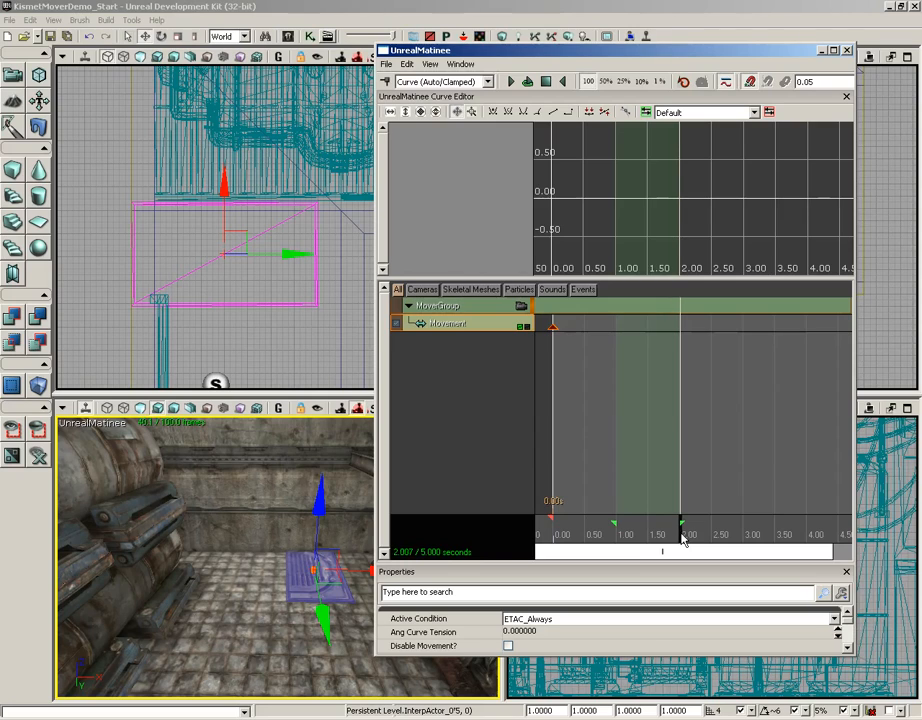
right_click_drag(308, 561, 268, 513)
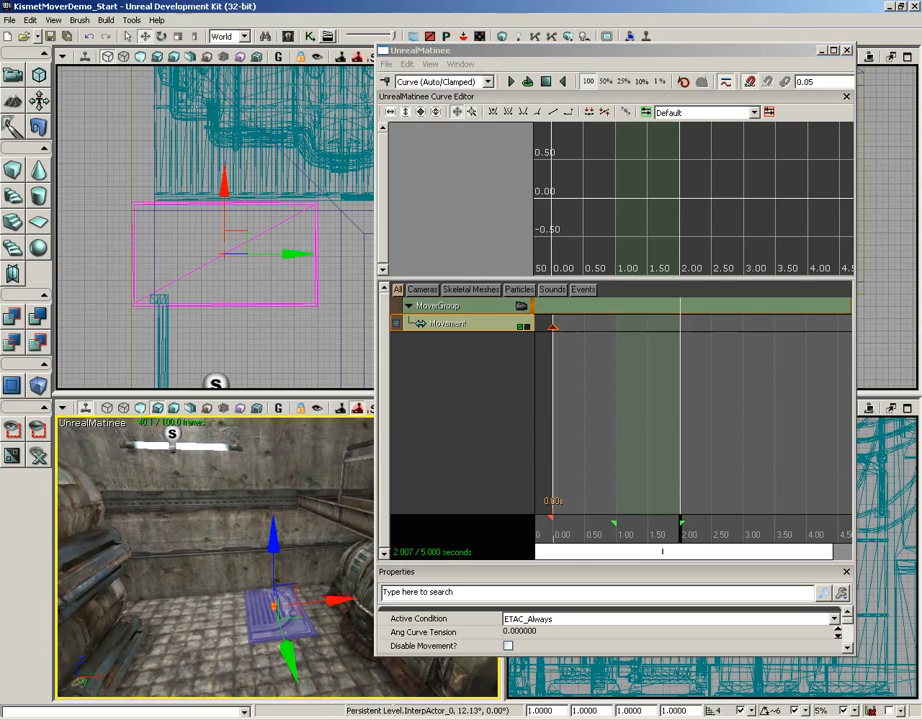
left_click_drag(272, 468, 275, 411)
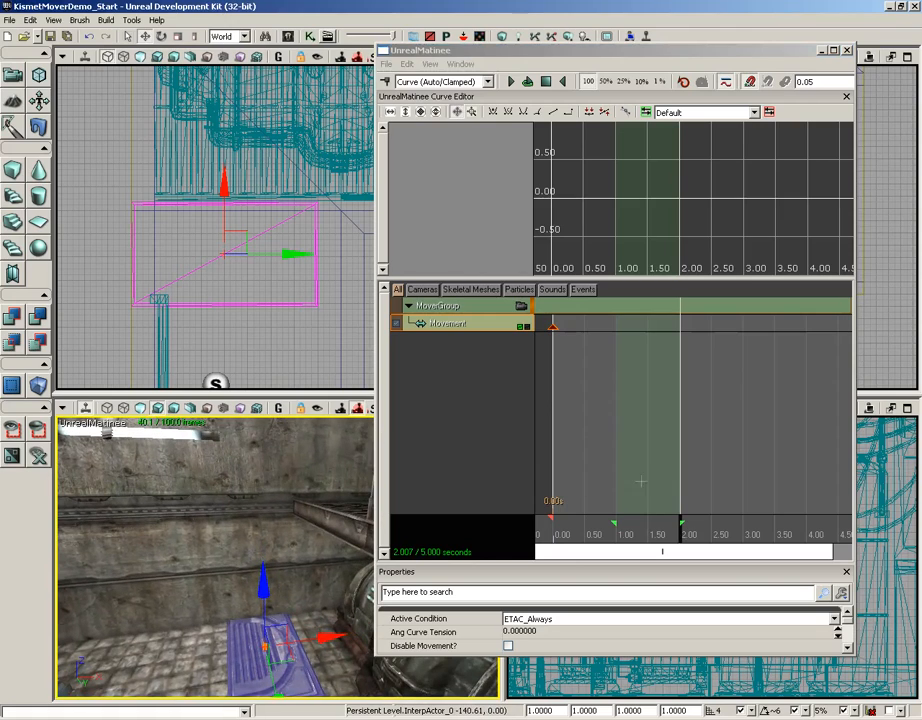
key("Return")
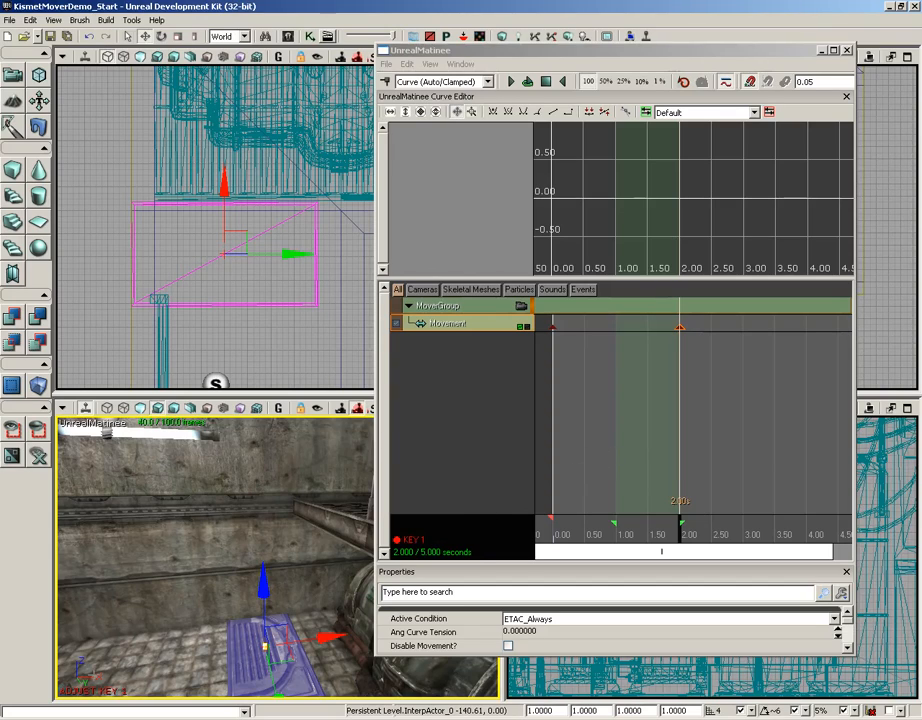
left_click_drag(264, 592, 265, 462)
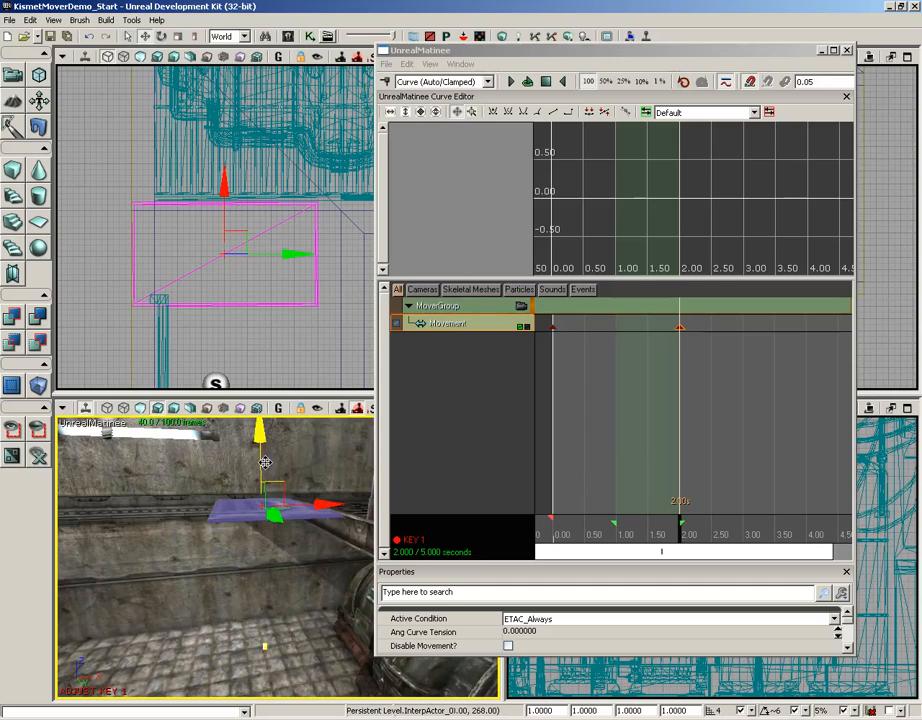
middle_click_drag(213, 628, 218, 575)
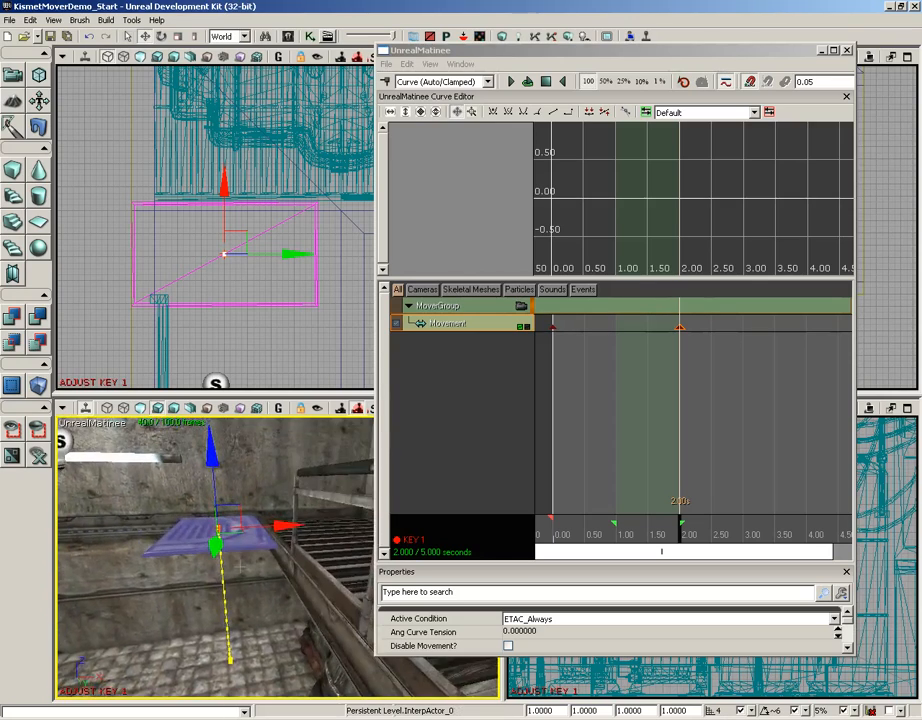
right_click_drag(272, 590, 204, 601)
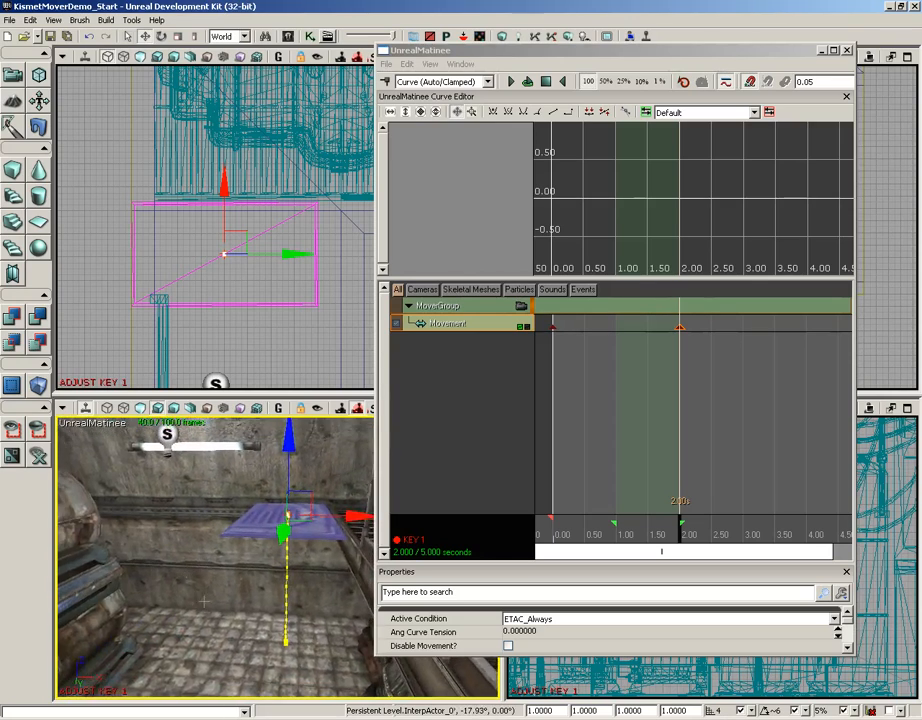
left_click_drag(204, 601, 222, 560)
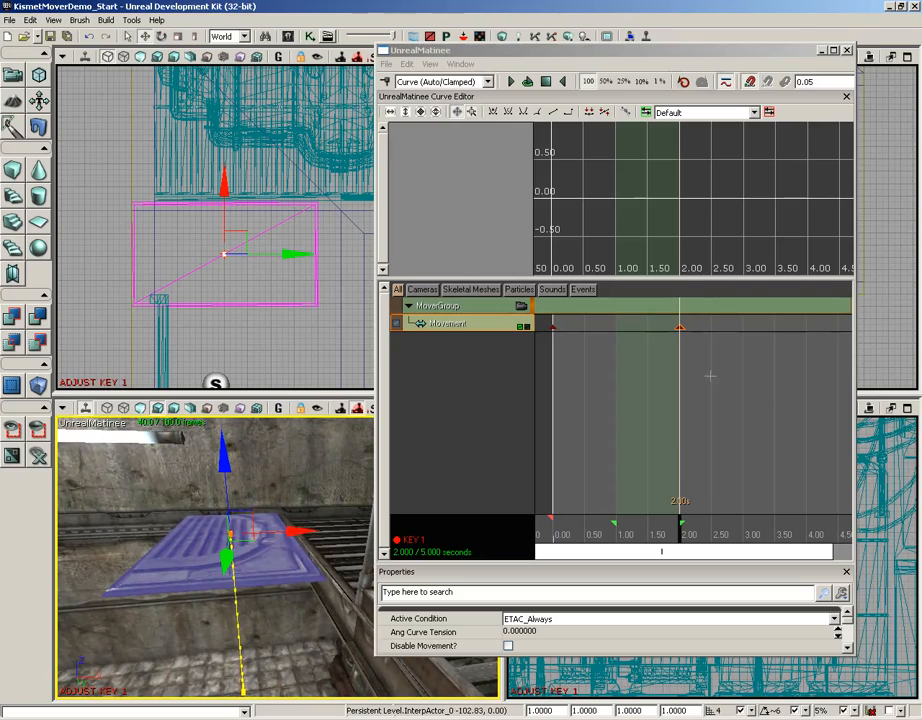
Step: Preview the panel's motion and trim the sequence length to 2 seconds
left_click(680, 529)
left_click_drag(680, 533, 660, 528)
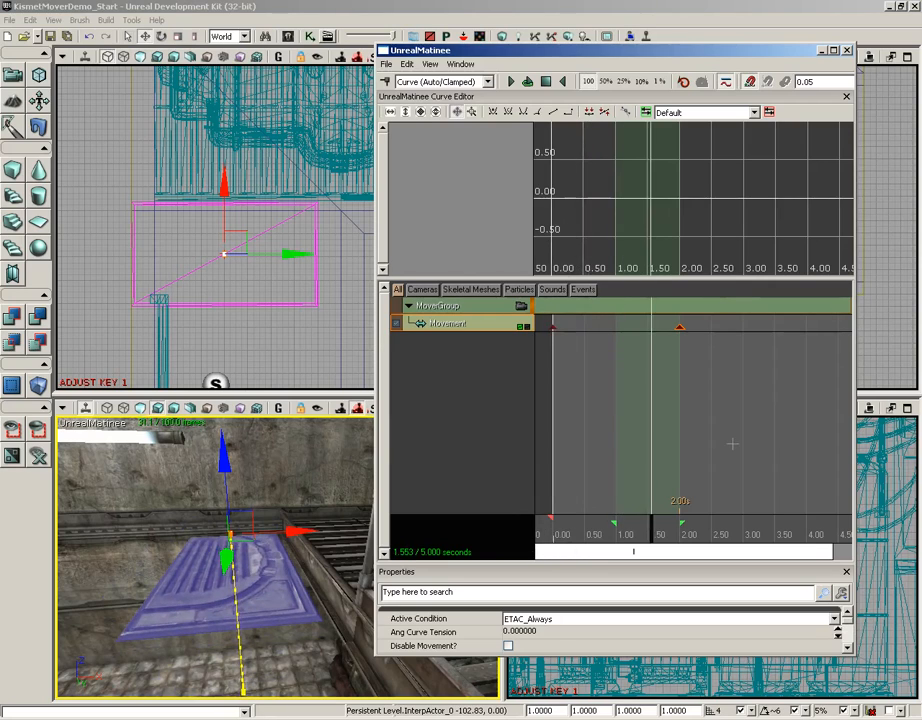
scroll(733, 443, "down", 3)
left_click_drag(743, 423, 705, 421)
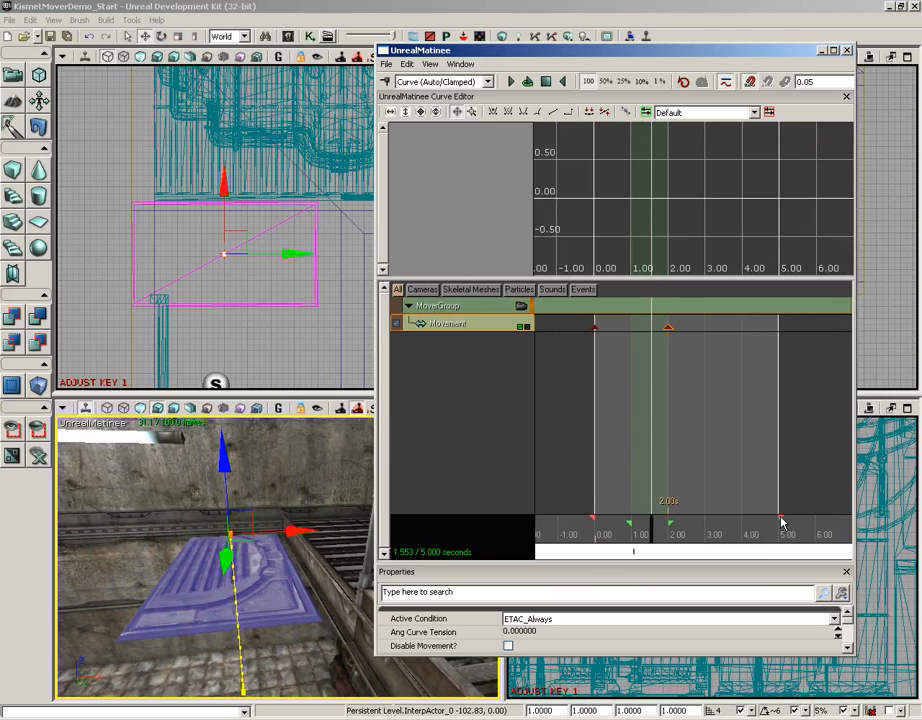
left_click_drag(781, 520, 670, 521)
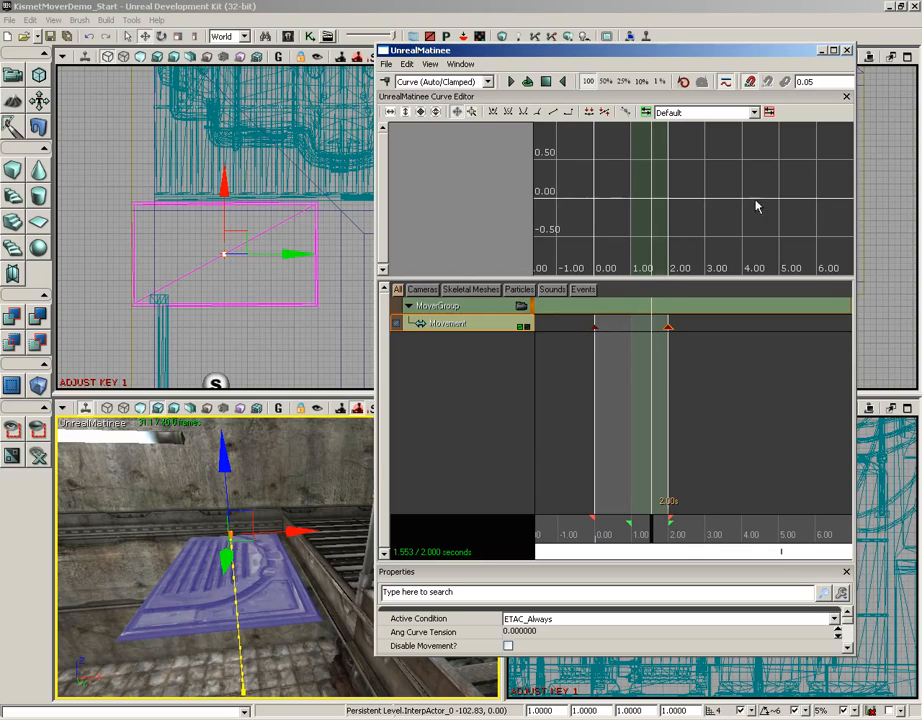
left_click(847, 51)
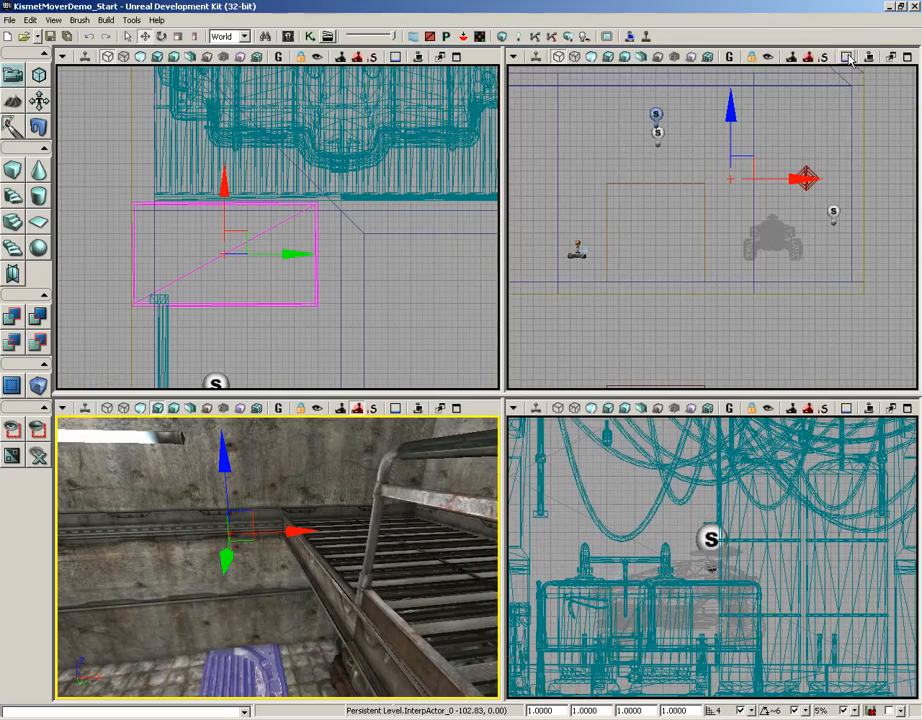
left_click(310, 37)
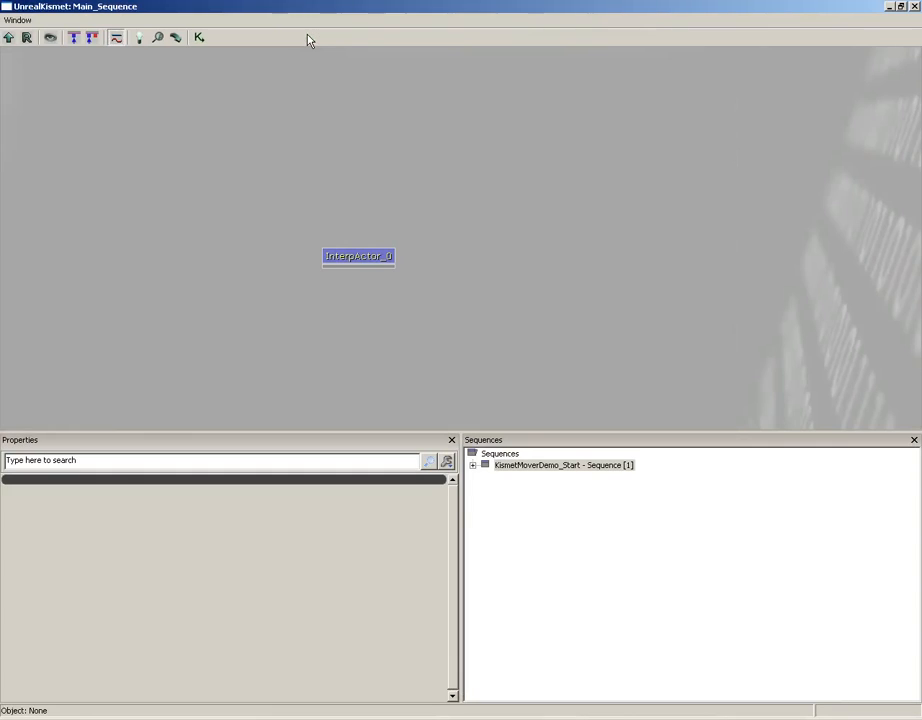
double_click(349, 258)
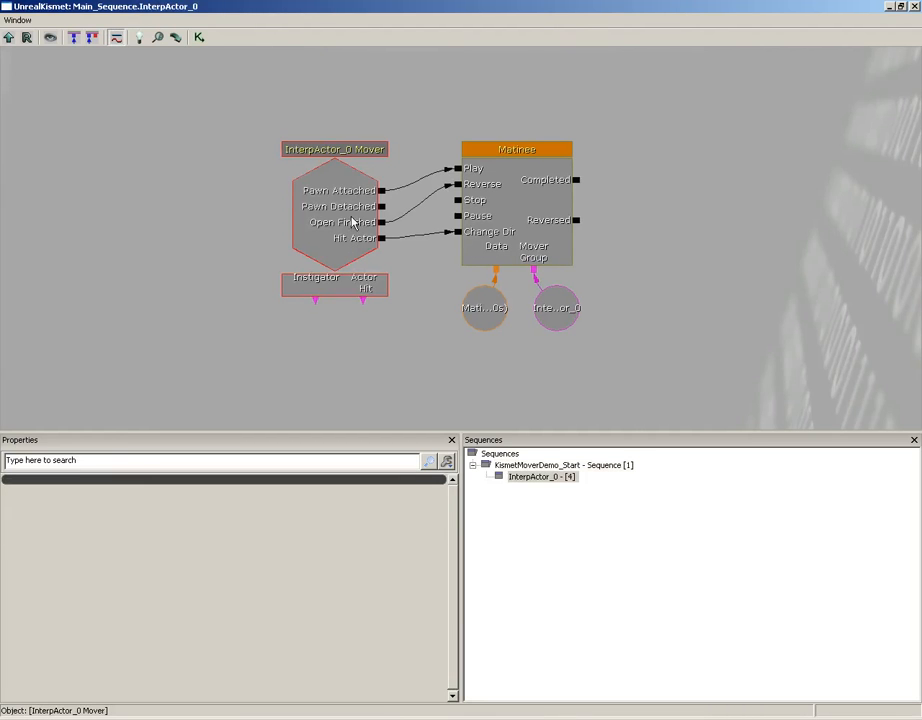
left_click(346, 228)
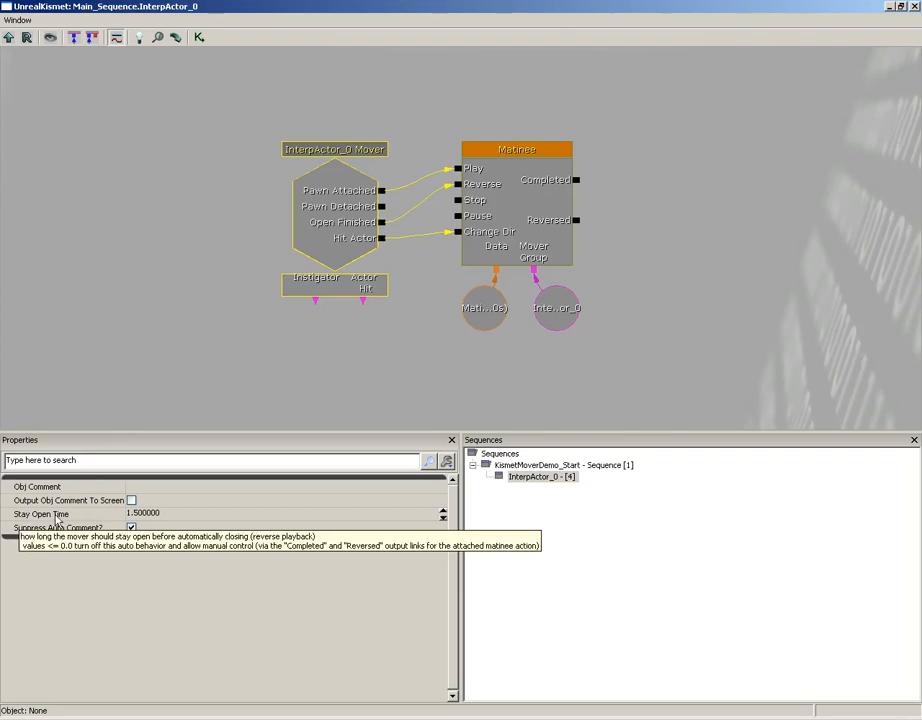
left_click(216, 513)
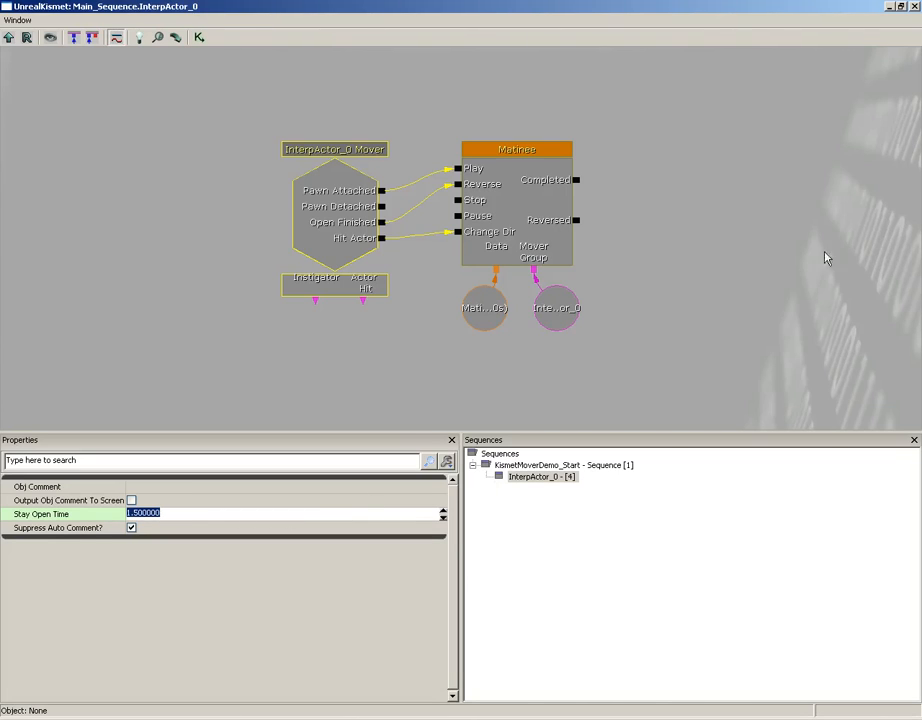
left_click(915, 7)
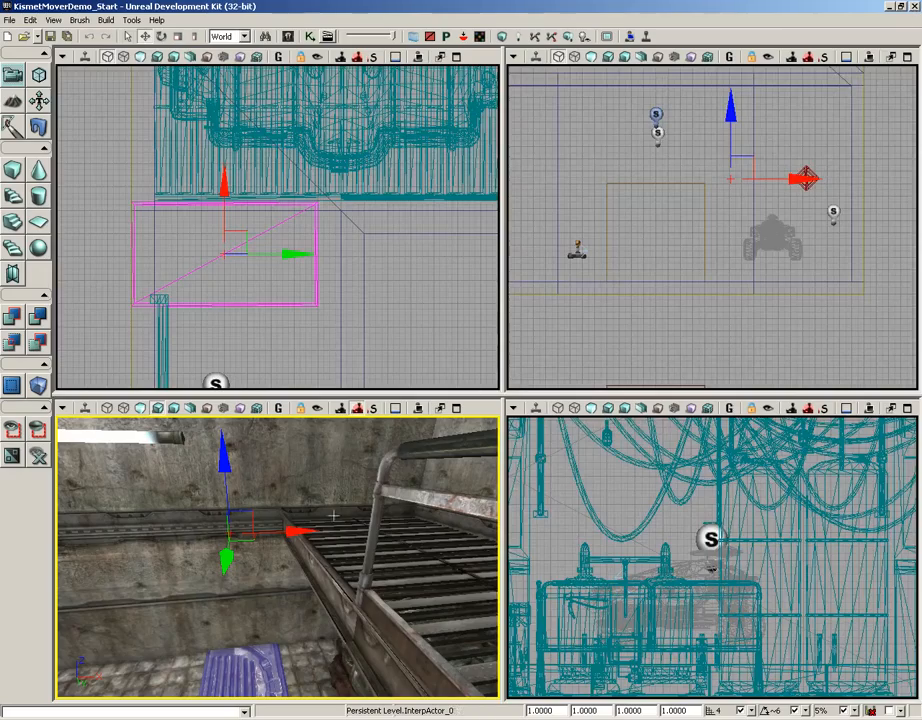
right_click_drag(331, 512, 310, 580)
right_click(134, 652)
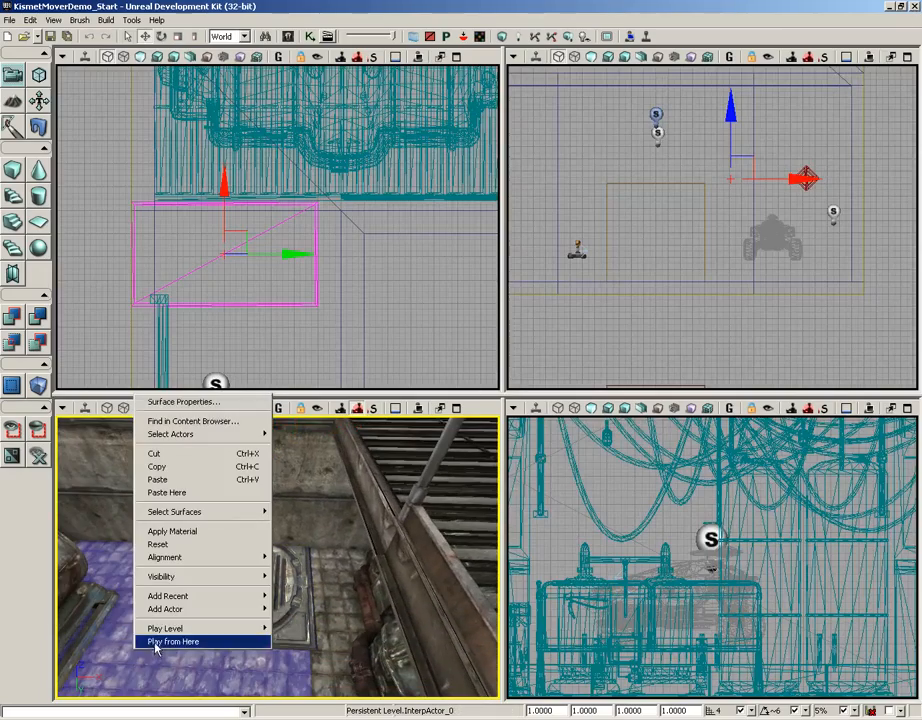
left_click(160, 642)
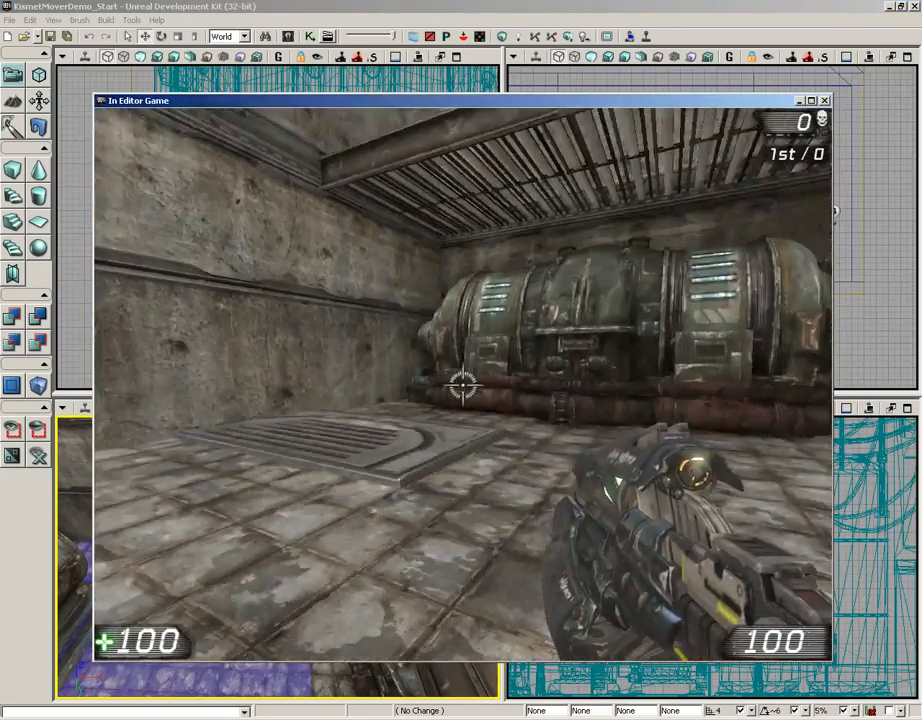
key("w")
key("s")
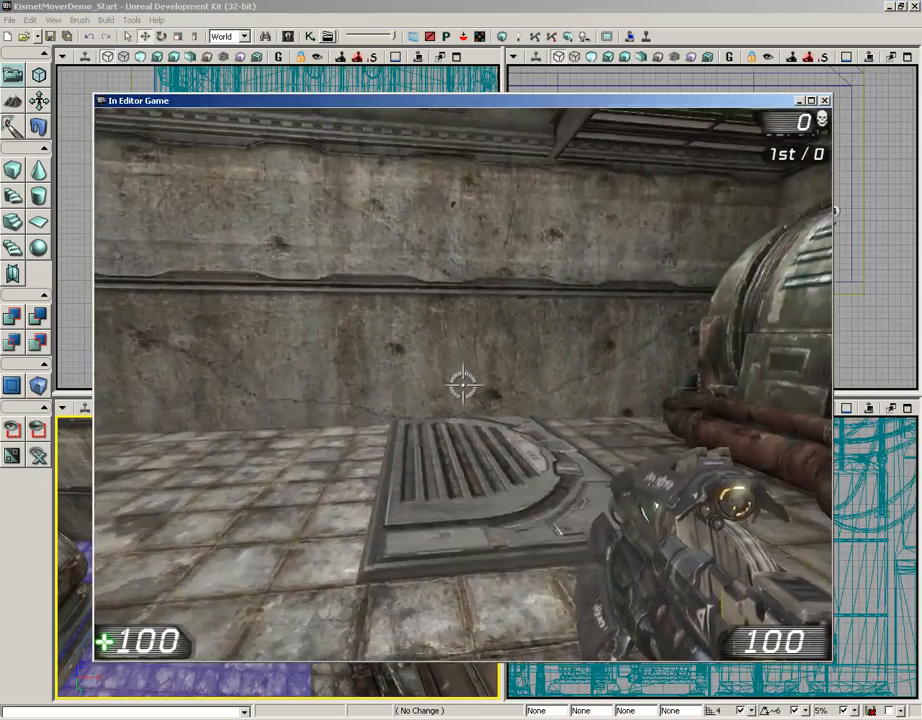
key("w")
key("s")
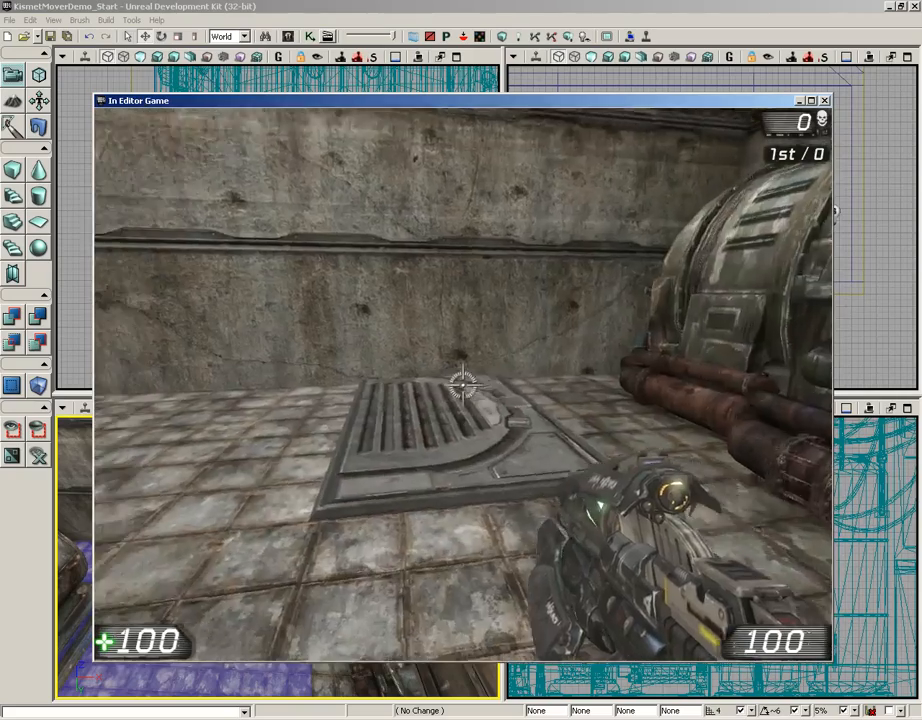
key("w")
key("s")
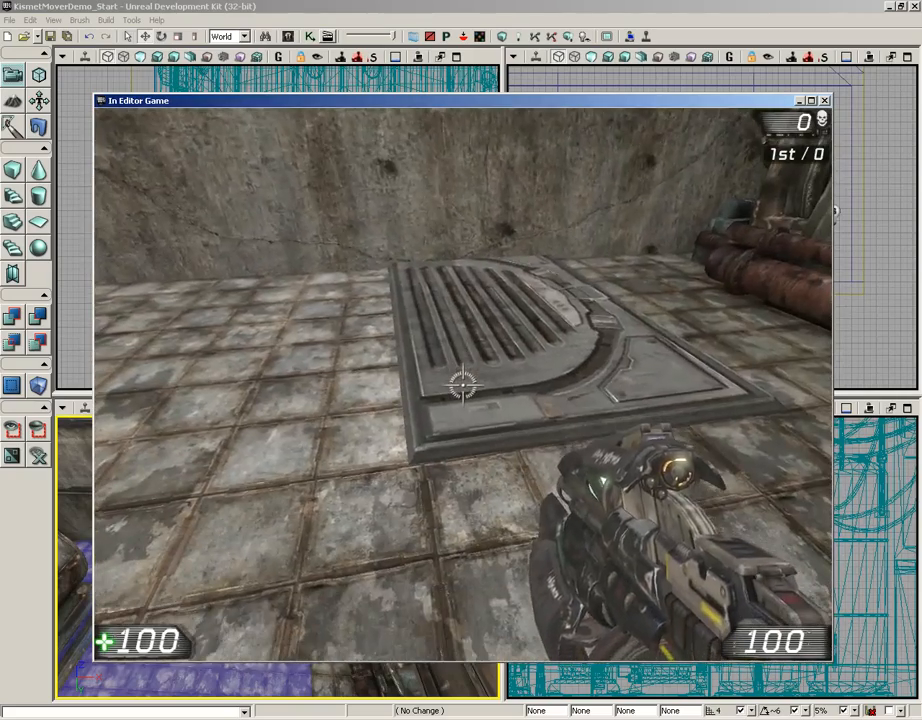
key("d")
key("w")
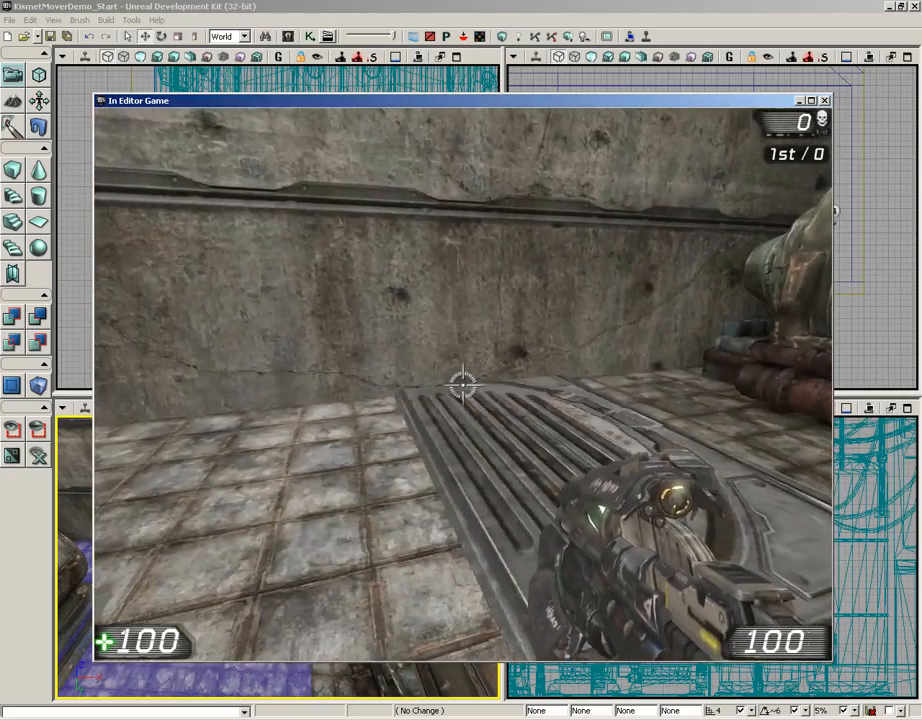
key("Escape")
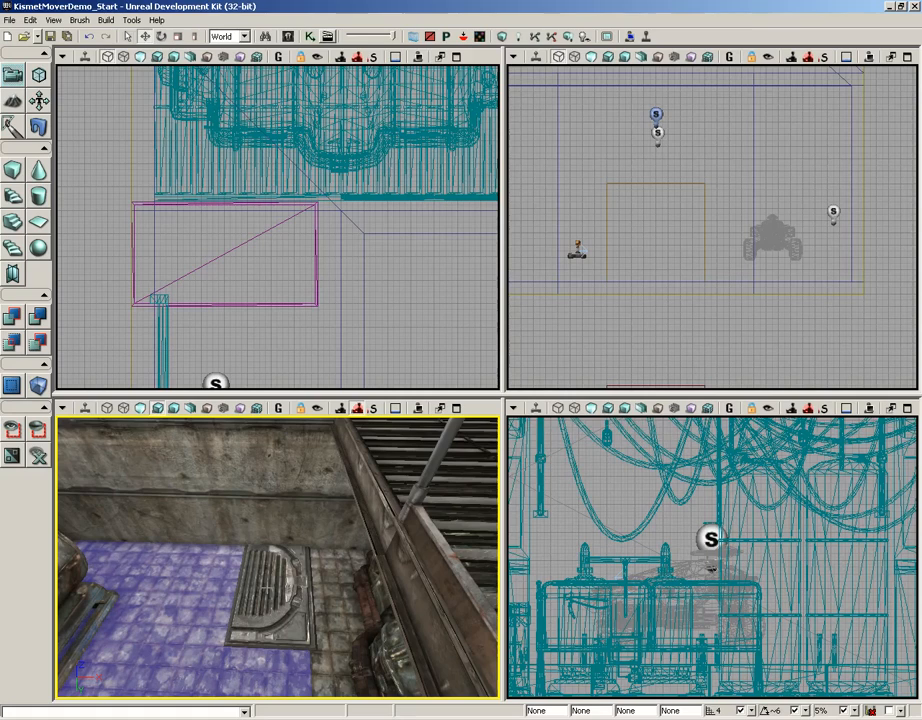
Step: Set InterpActor_0's Collision Type to COLLIDE_BlockAll in its F4 properties
left_click(270, 588)
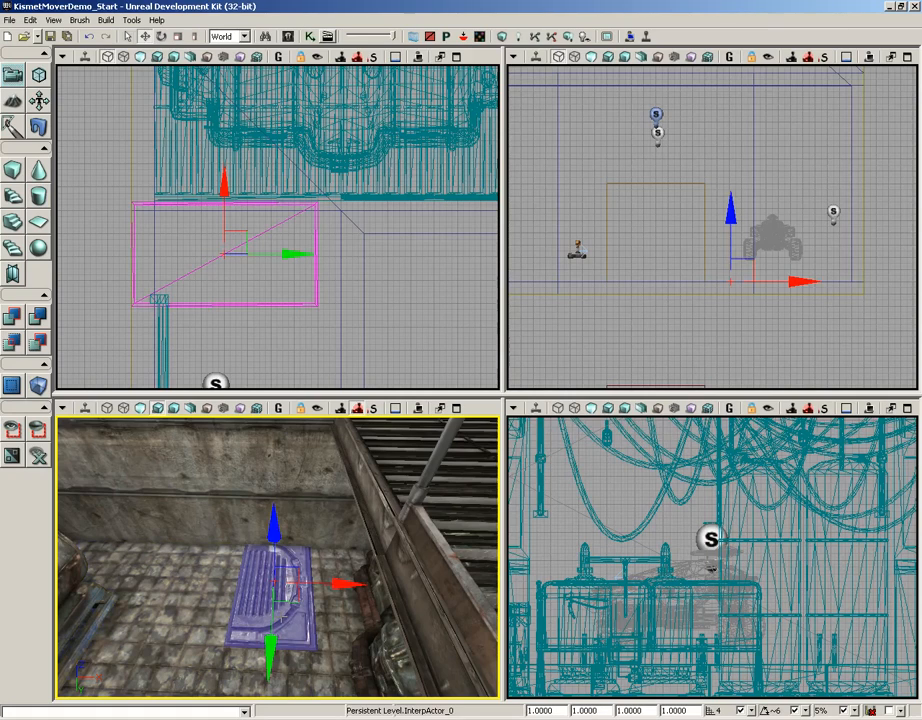
key("F4")
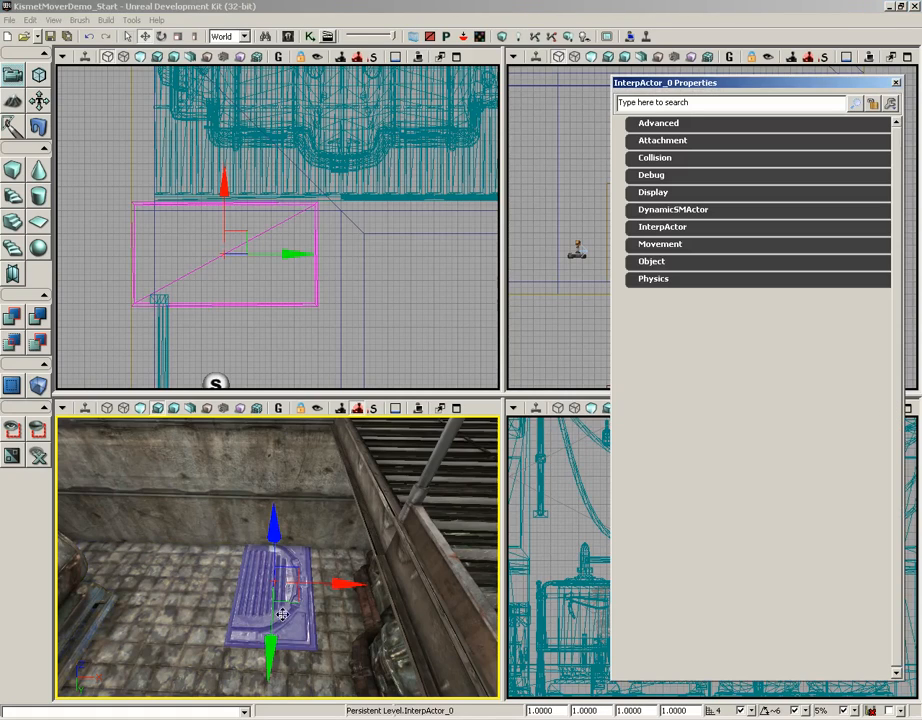
left_click(640, 163)
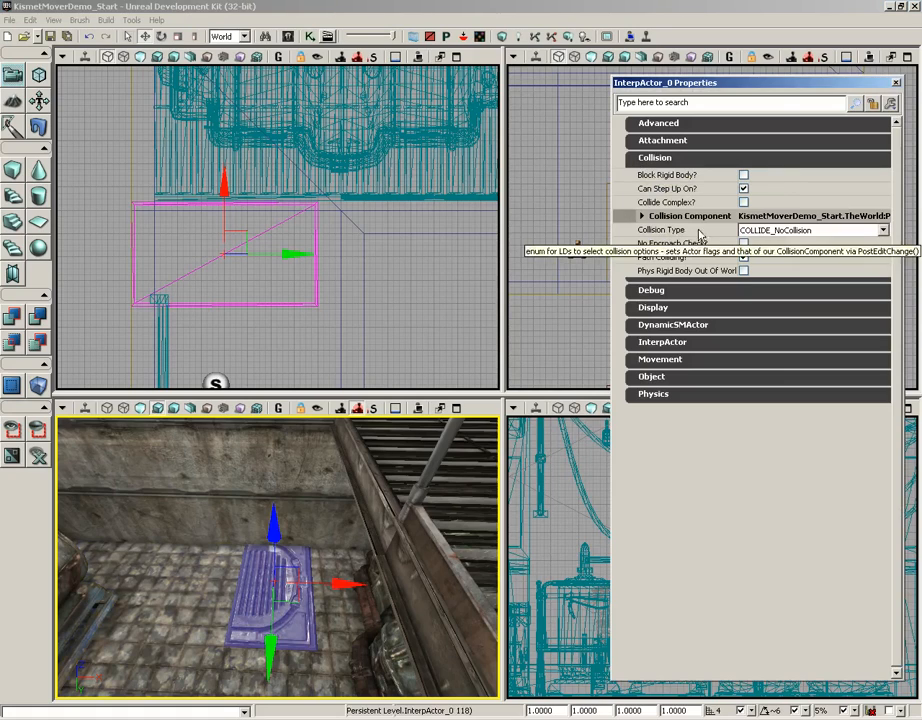
left_click(810, 231)
left_click(800, 261)
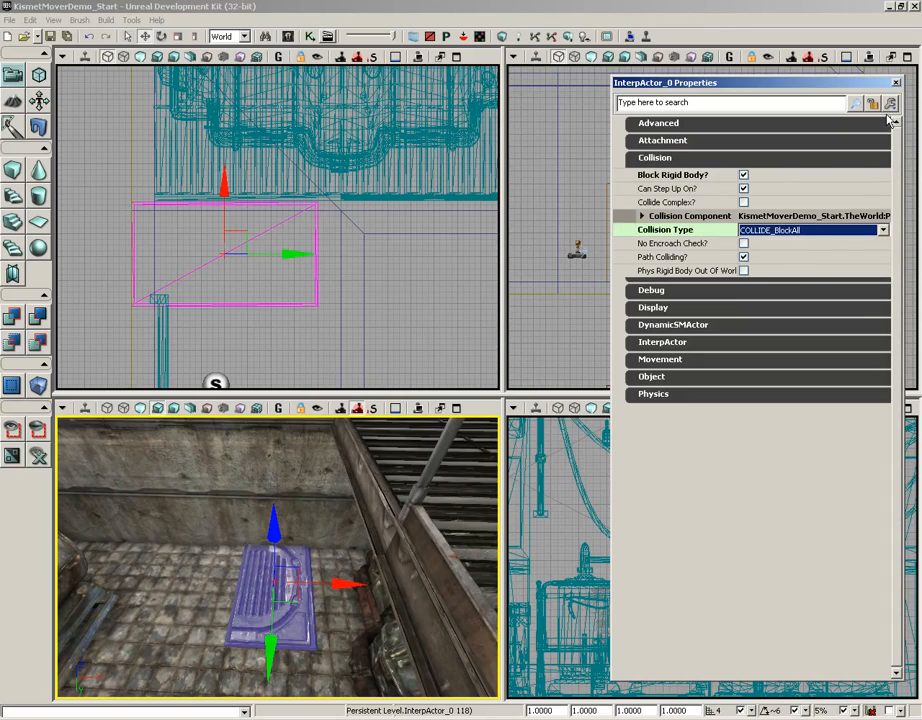
left_click(896, 82)
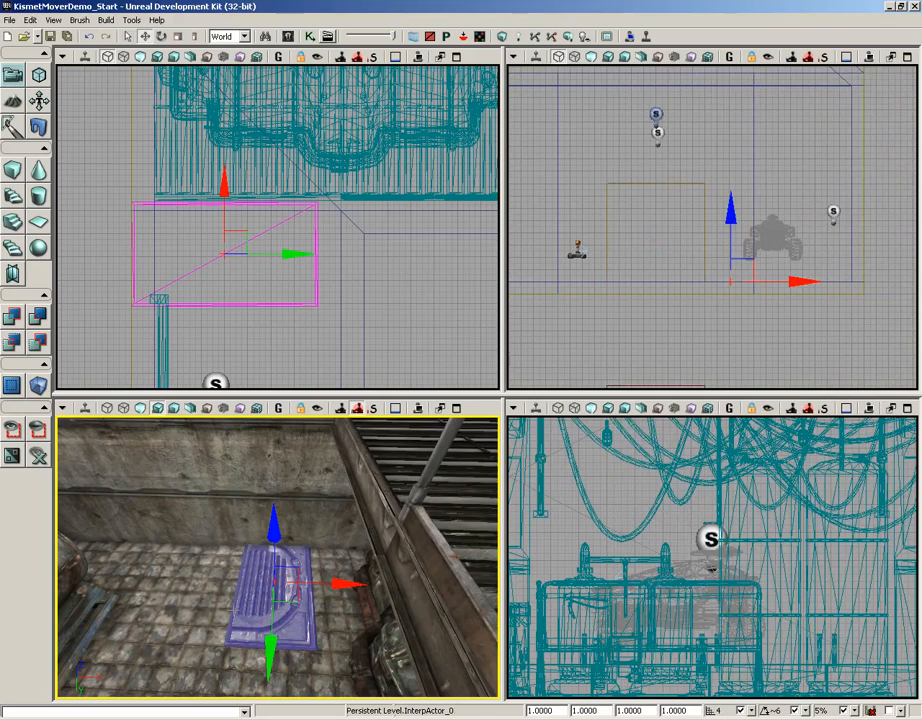
right_click(128, 664)
left_click(152, 652)
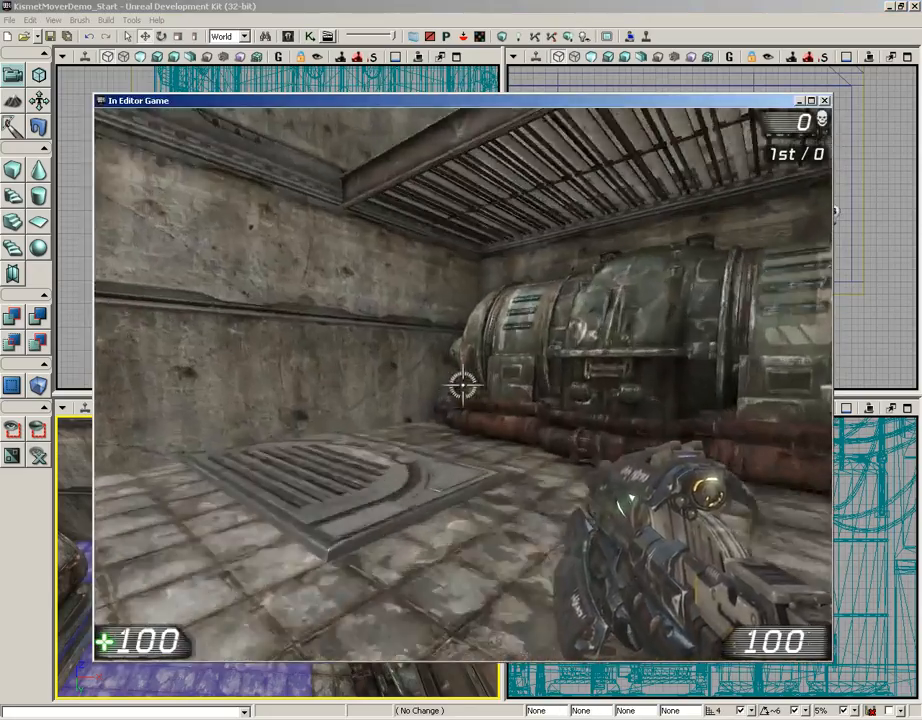
key("w")
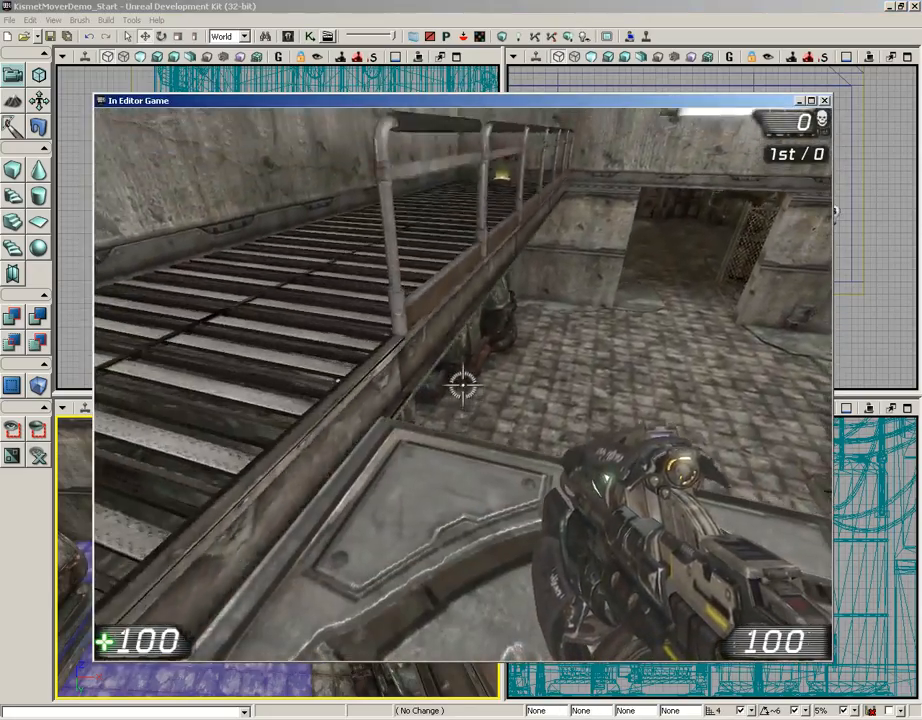
key("w")
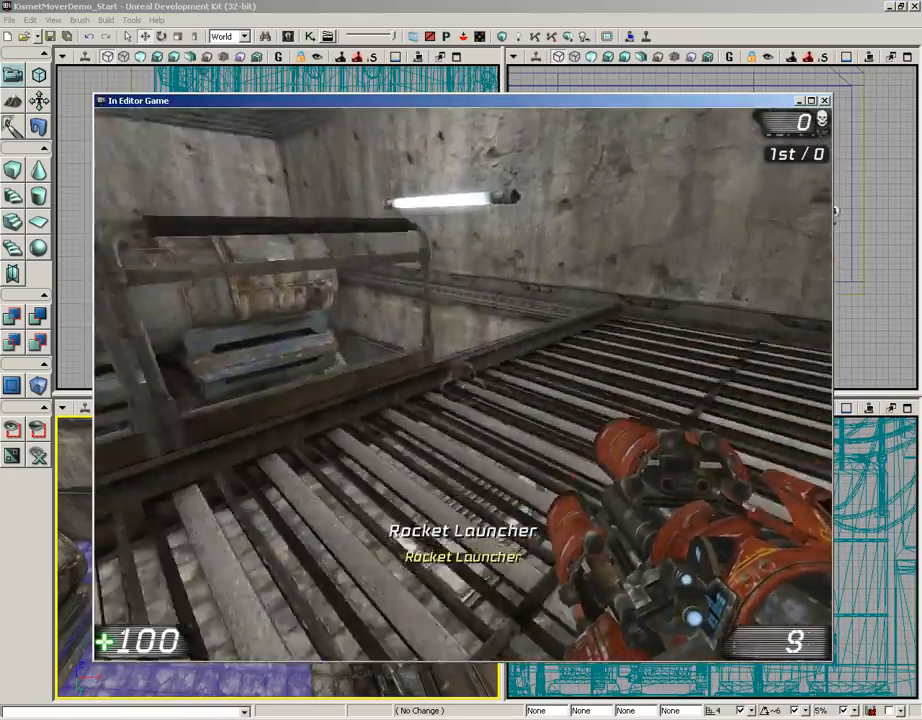
key("w")
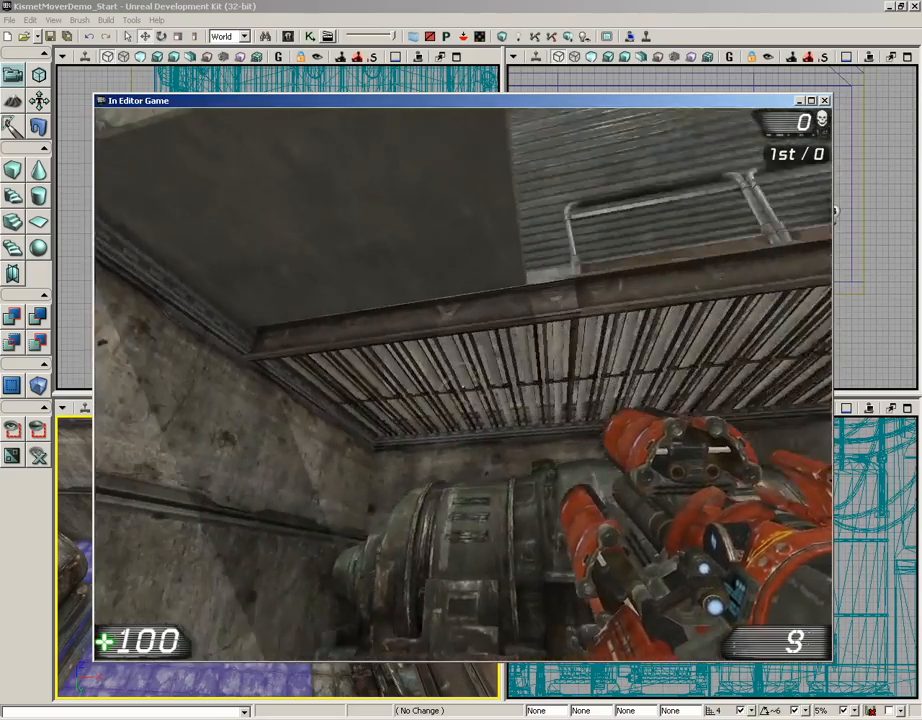
key("s")
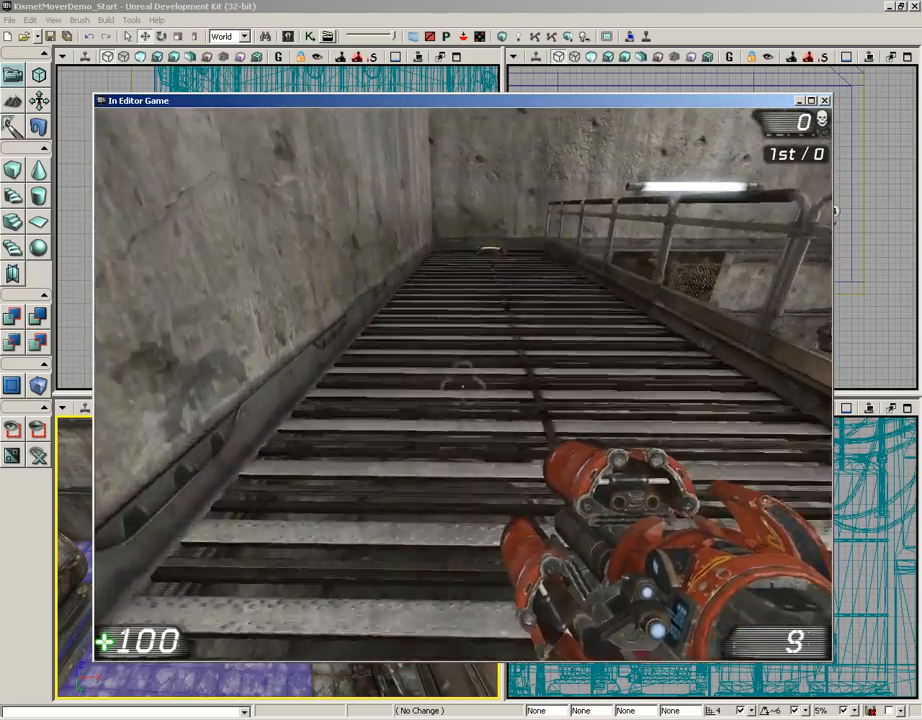
key("w")
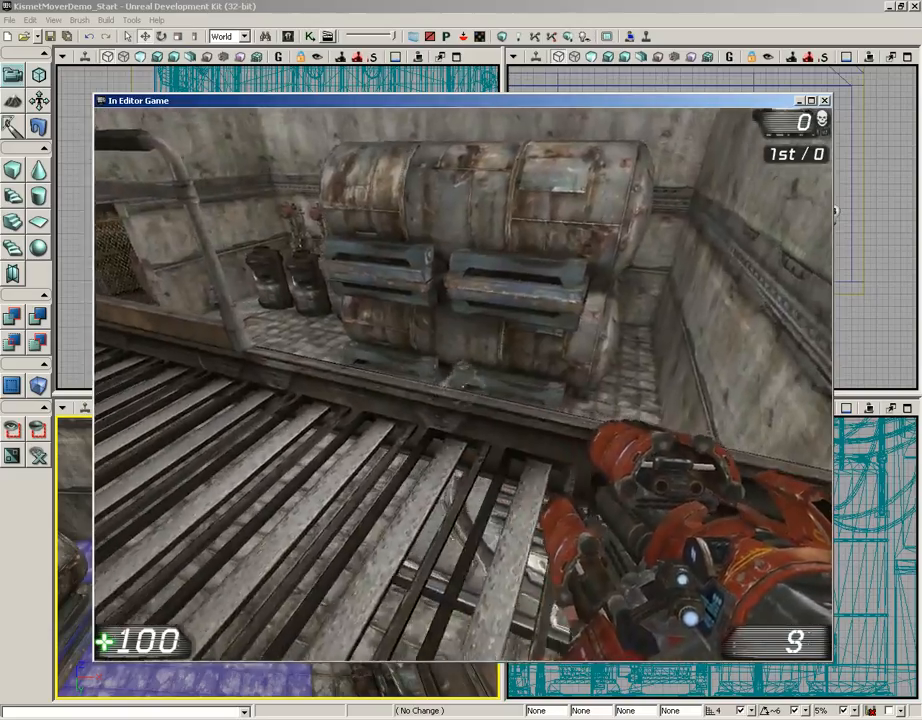
key("w")
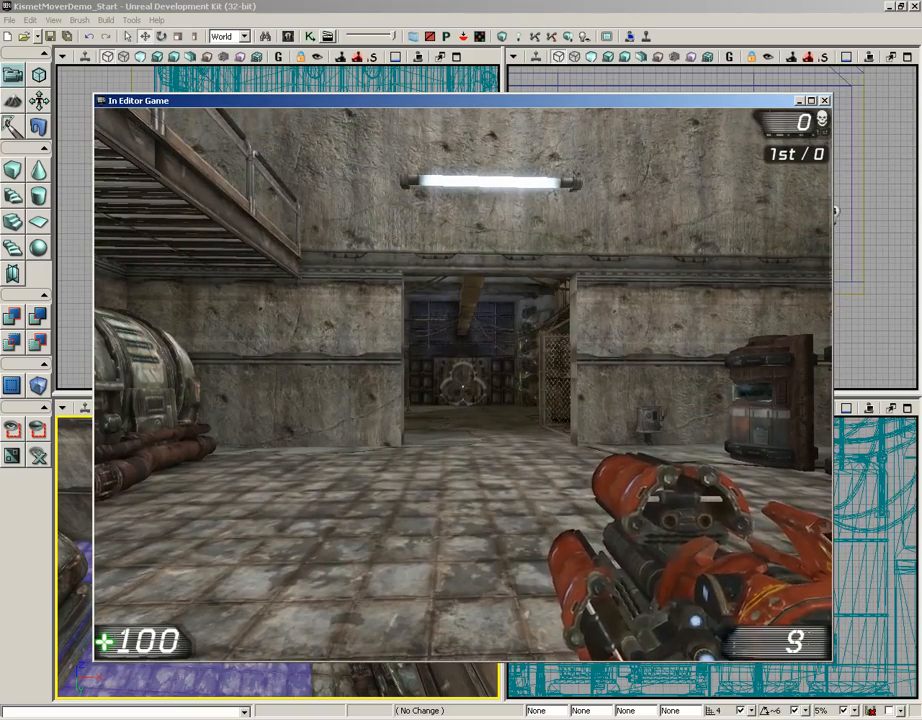
key("Escape")
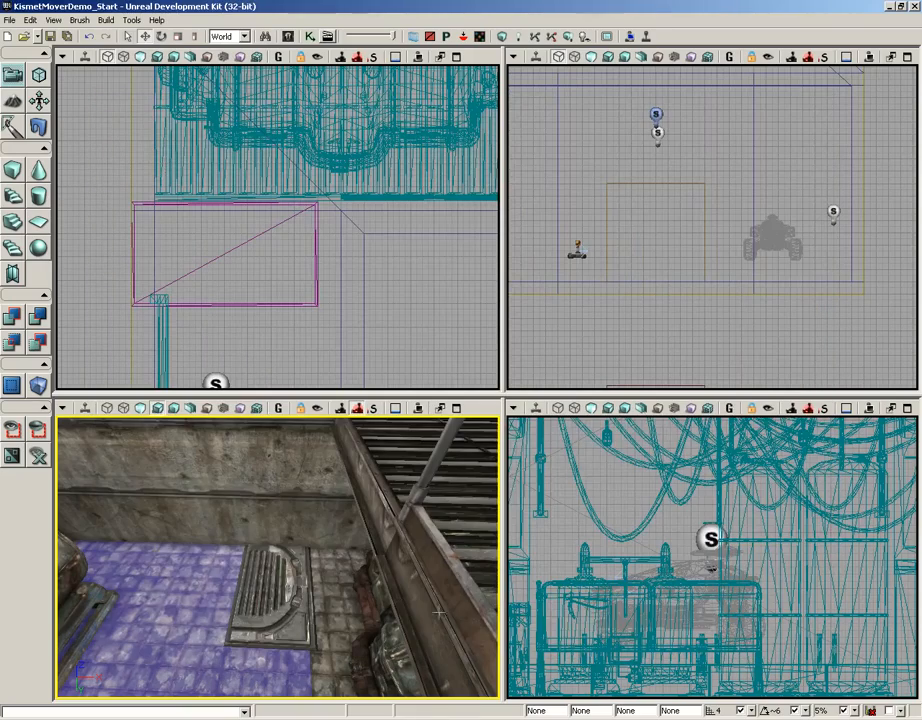